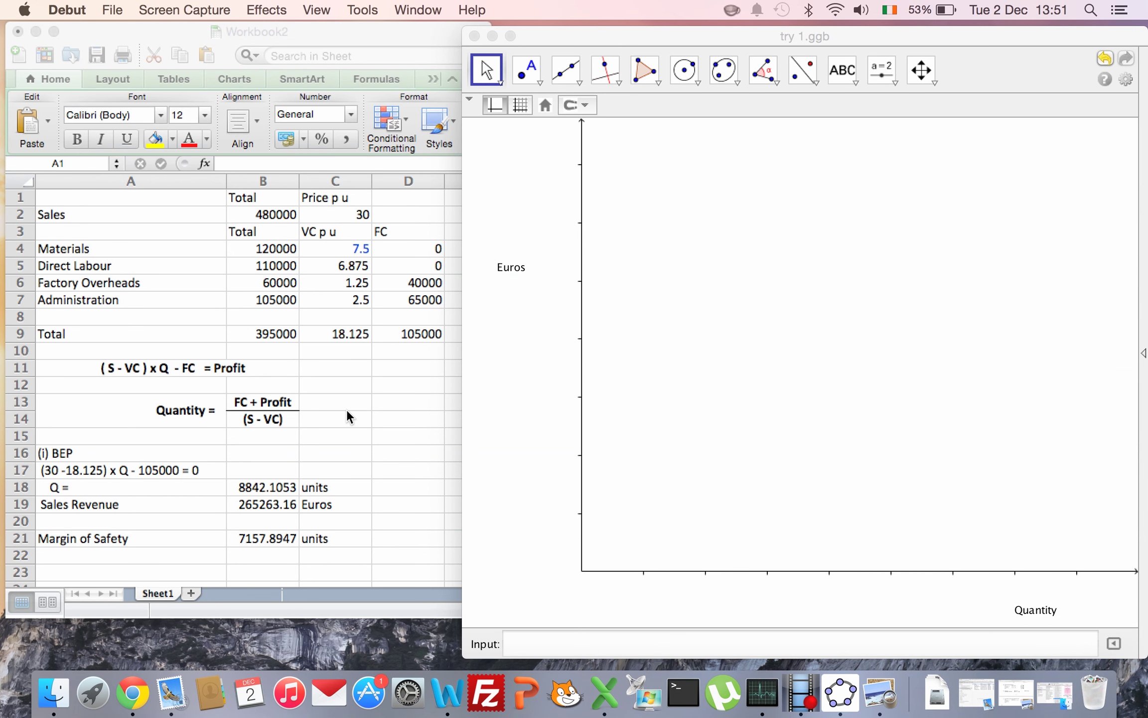
Add a 16,000 text label at the Quantity axis's right end, nudged just under the axis end
click(704, 320)
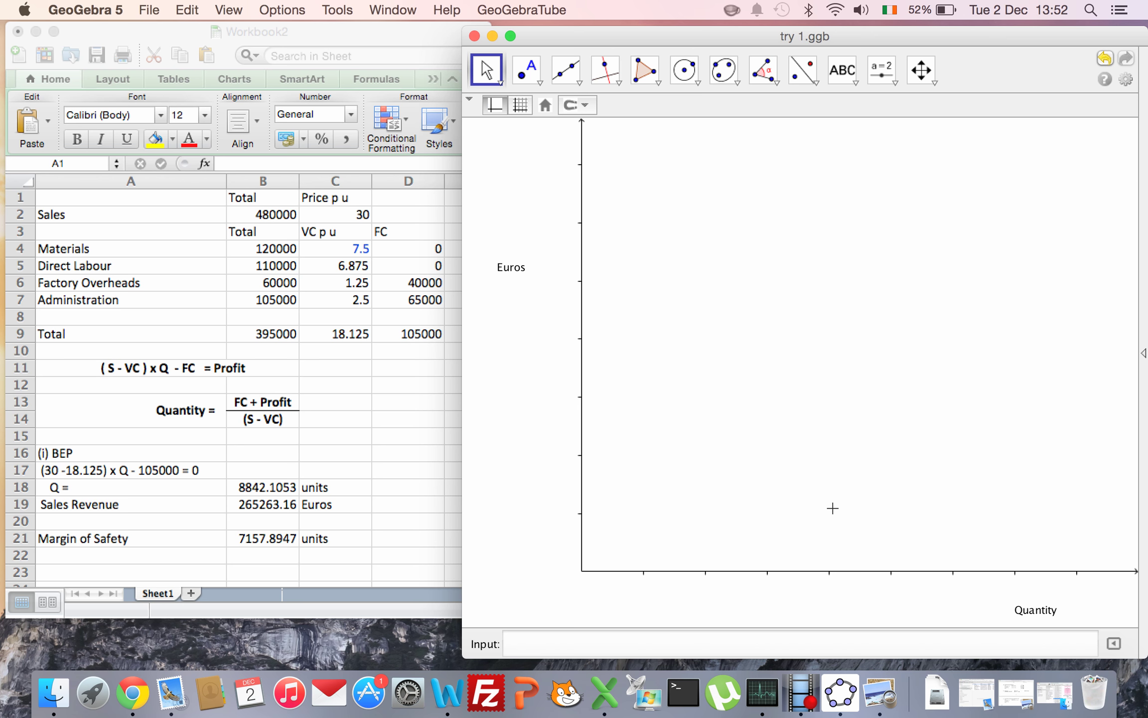
click(842, 72)
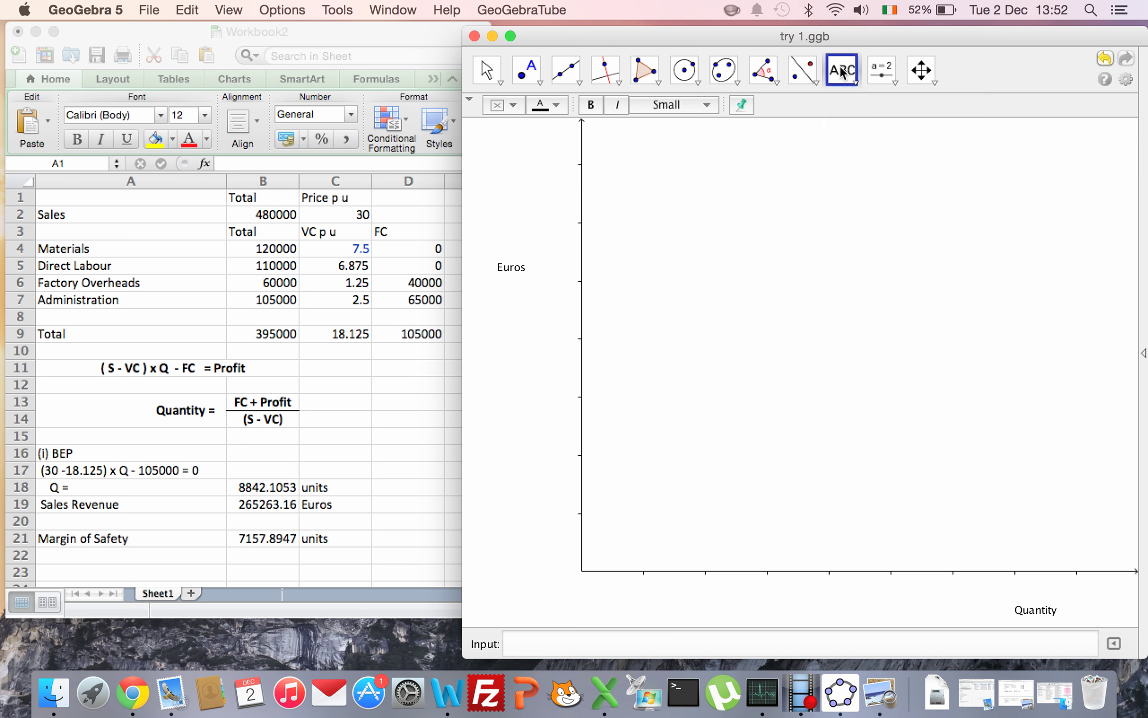
click(842, 73)
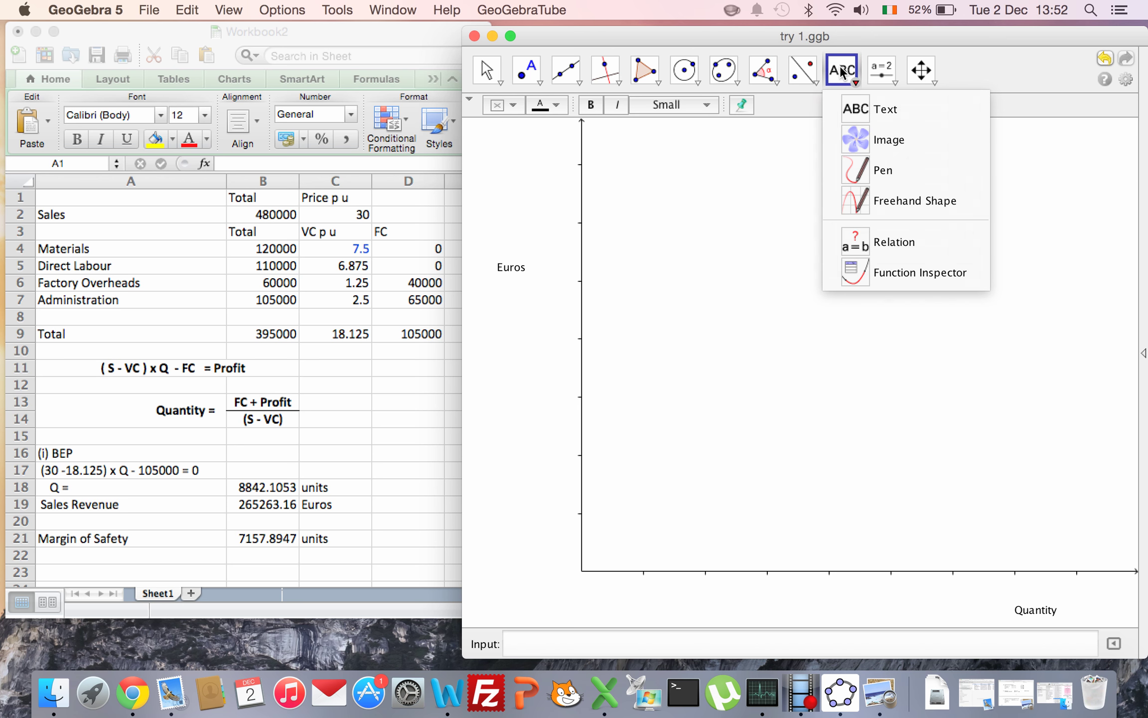
click(849, 111)
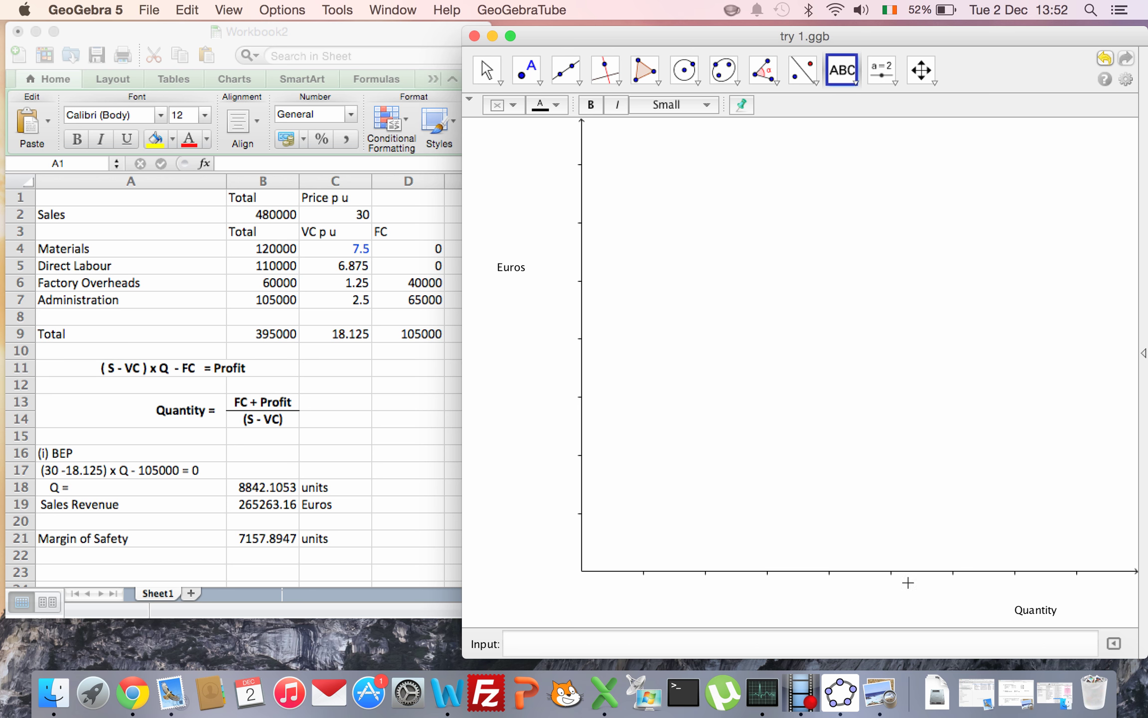
click(1066, 583)
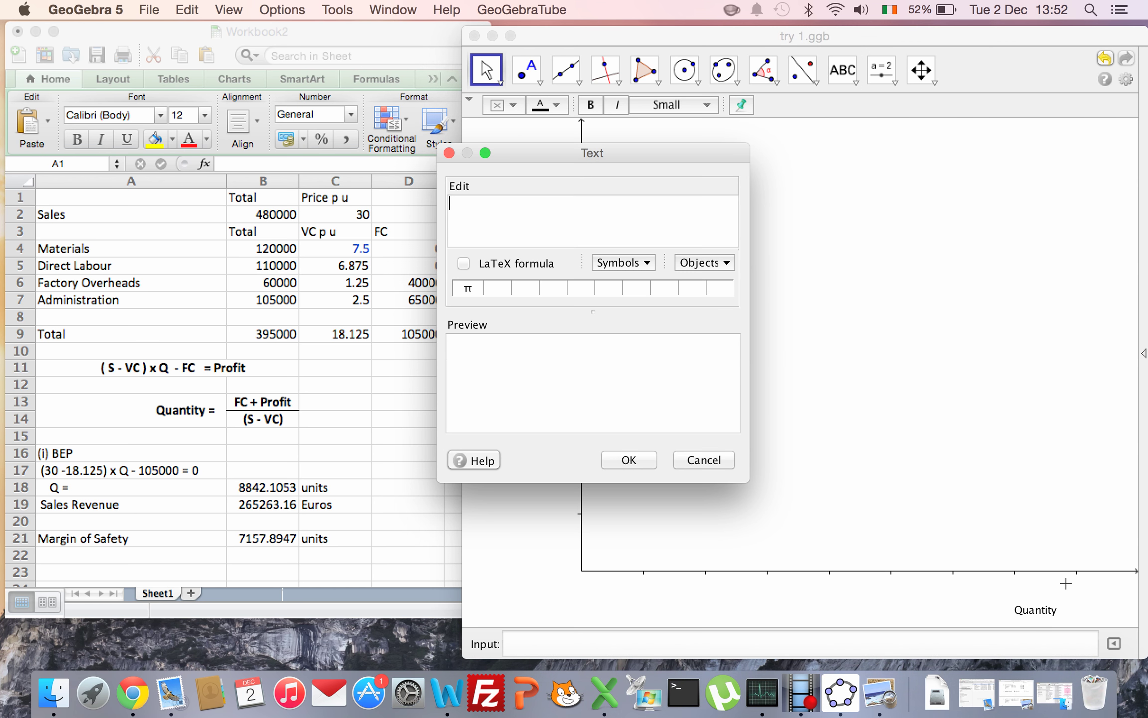
text(16,000)
key(Return)
click(620, 461)
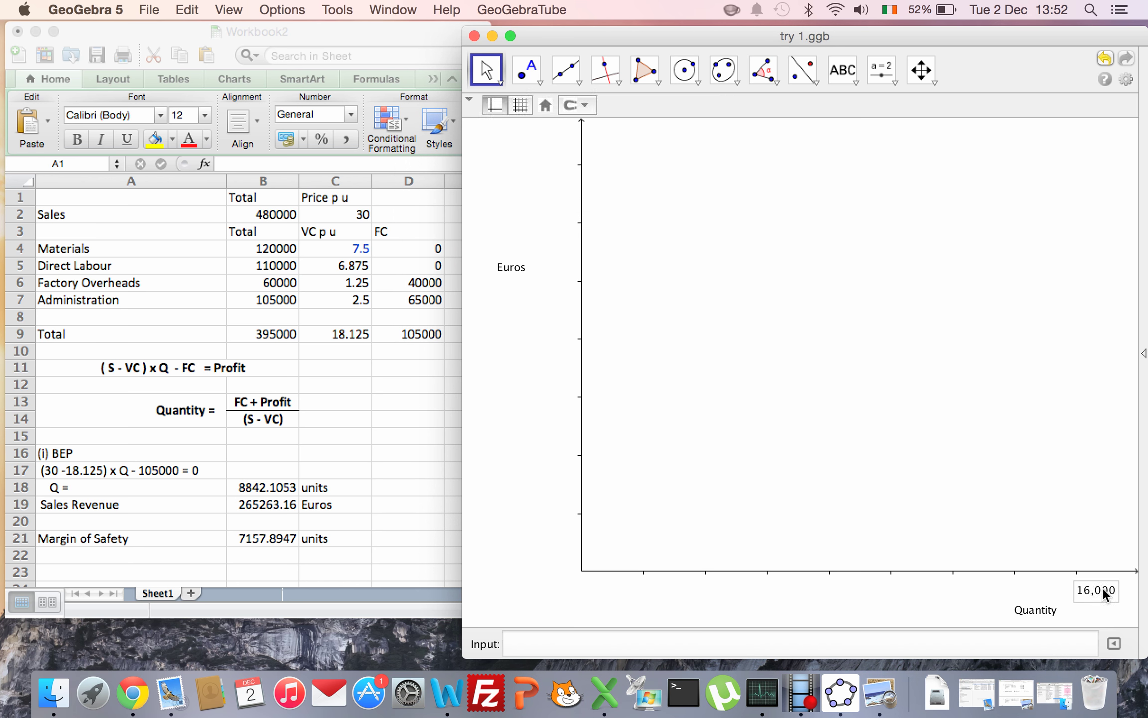
drag(1097, 590, 1078, 593)
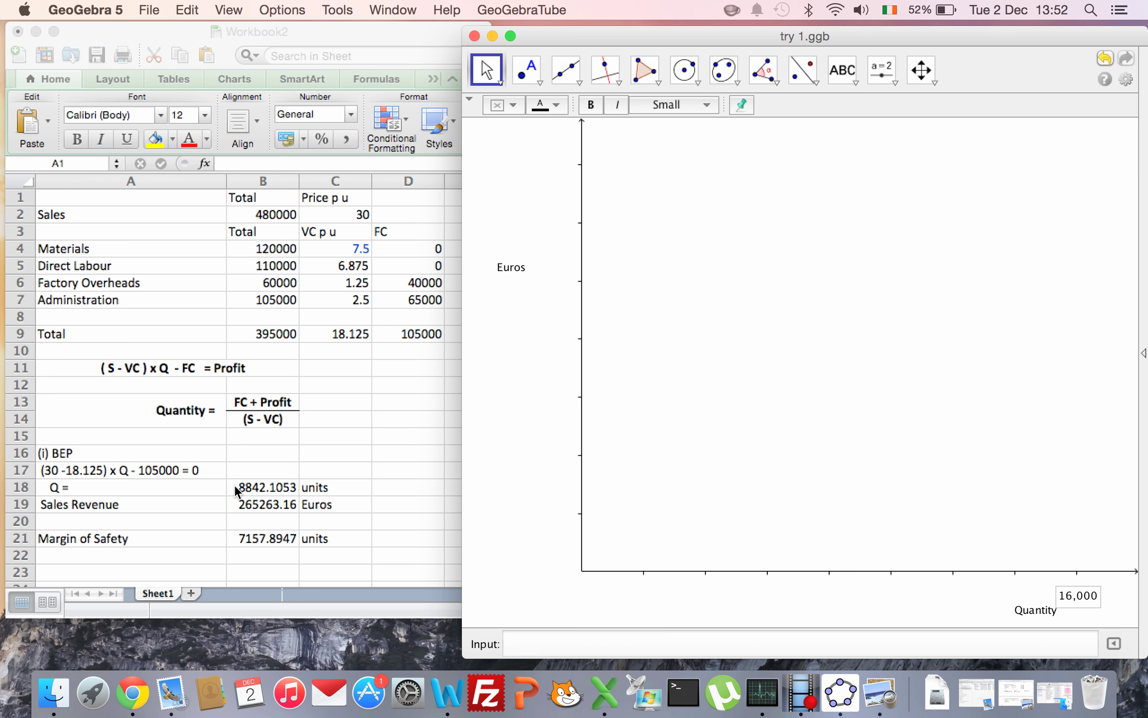
click(842, 71)
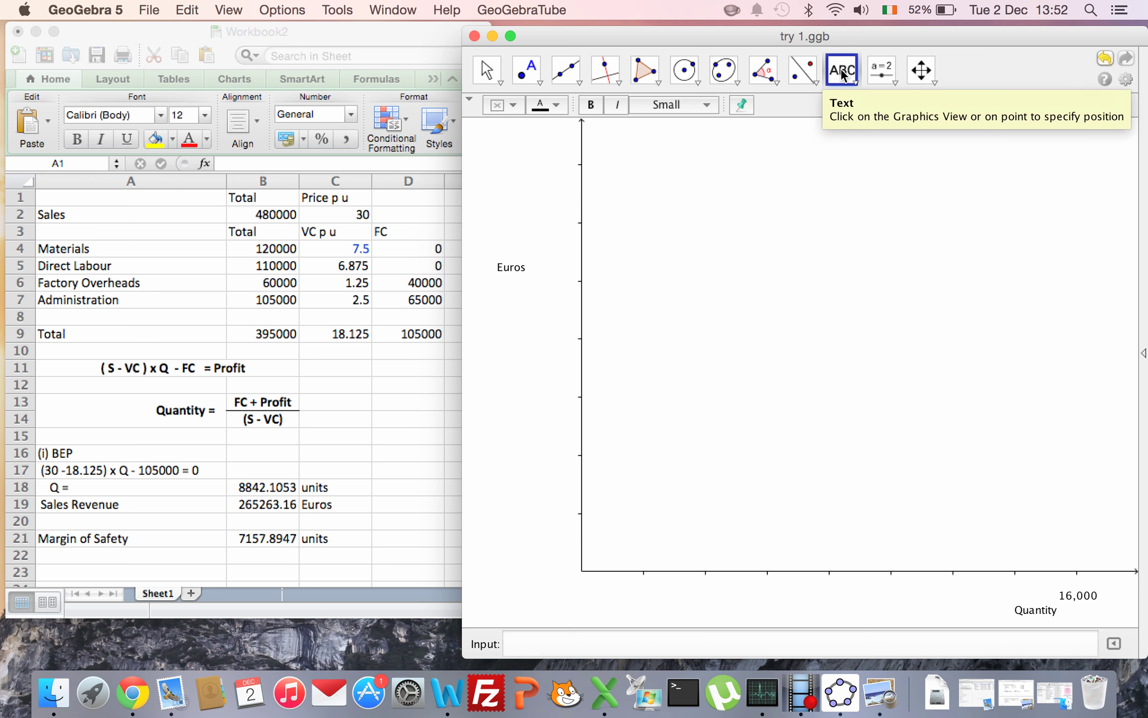
Place an 8842 text label under the middle of the Quantity axis for the break-even quantity
click(842, 74)
click(851, 116)
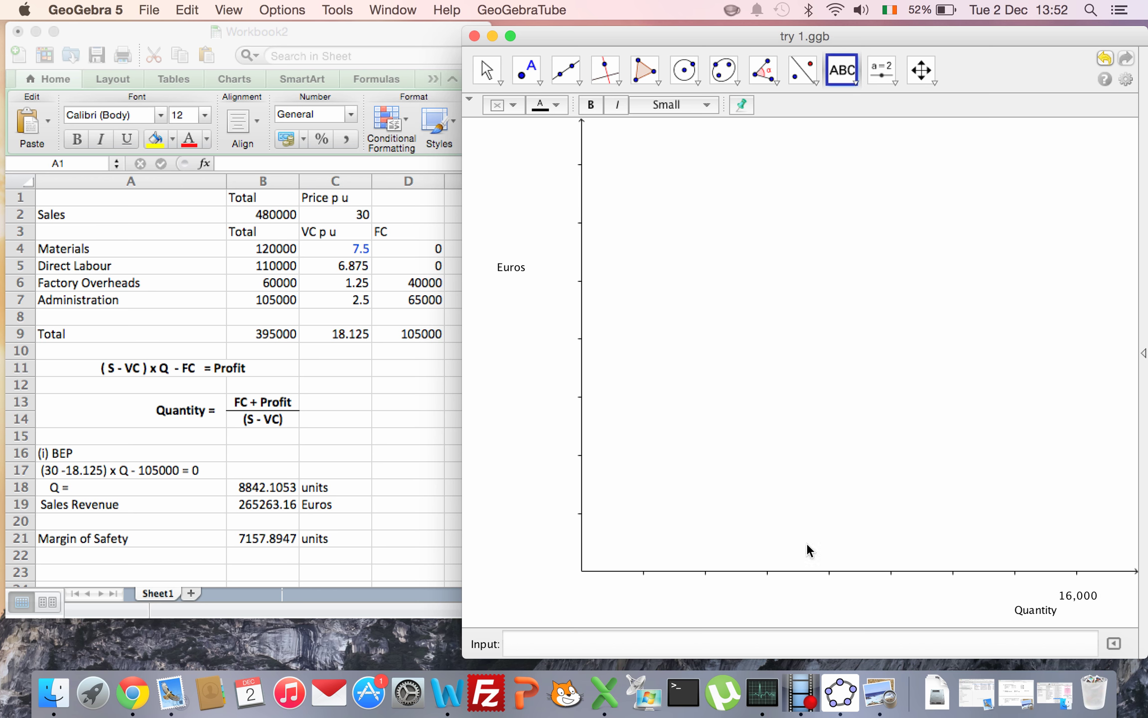
click(820, 586)
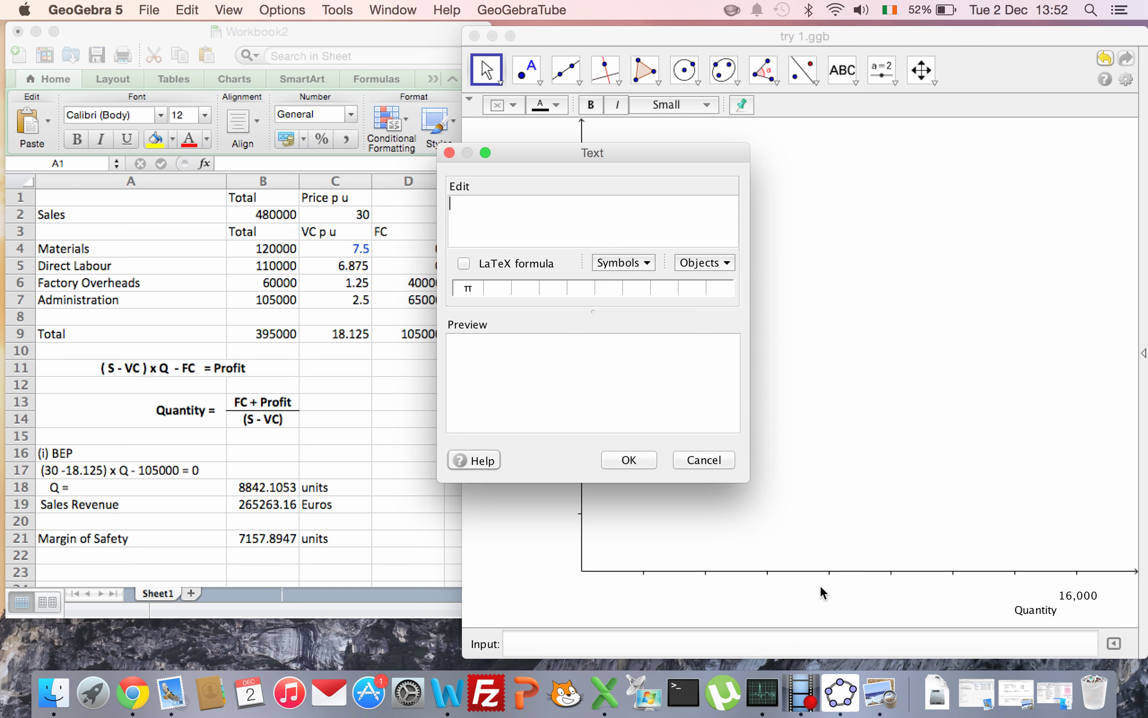
text(8842)
click(616, 455)
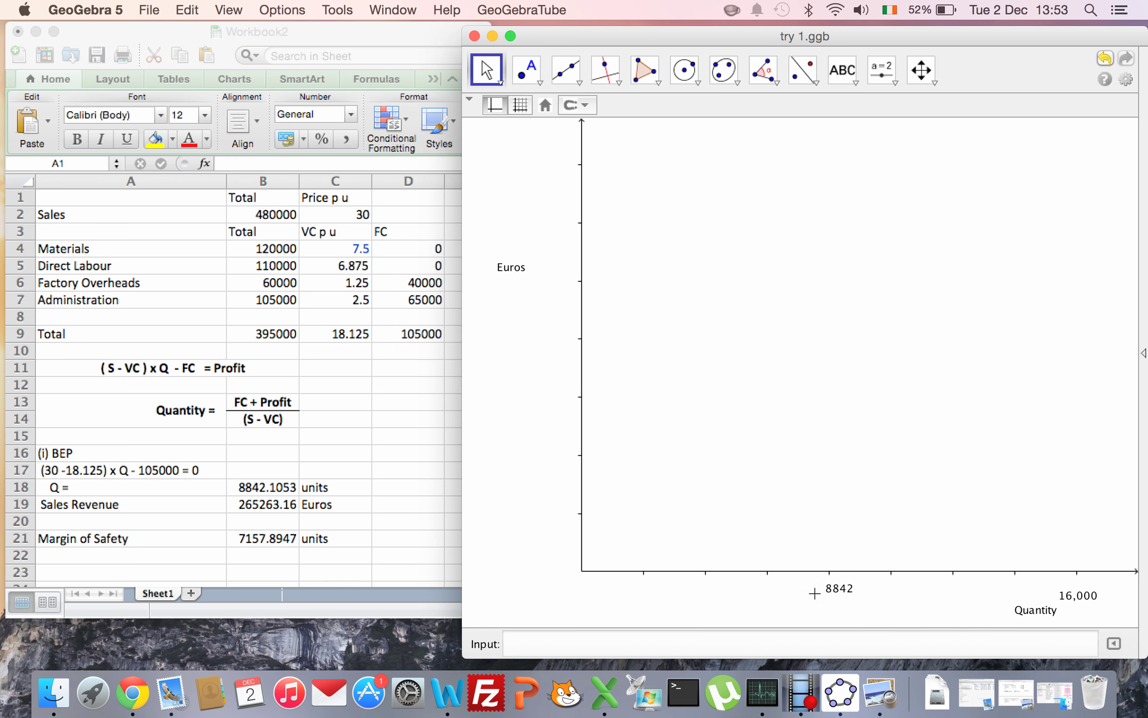
mouse_move(838, 590)
mouse_down()
mouse_move(823, 593)
mouse_move(849, 598)
mouse_up()
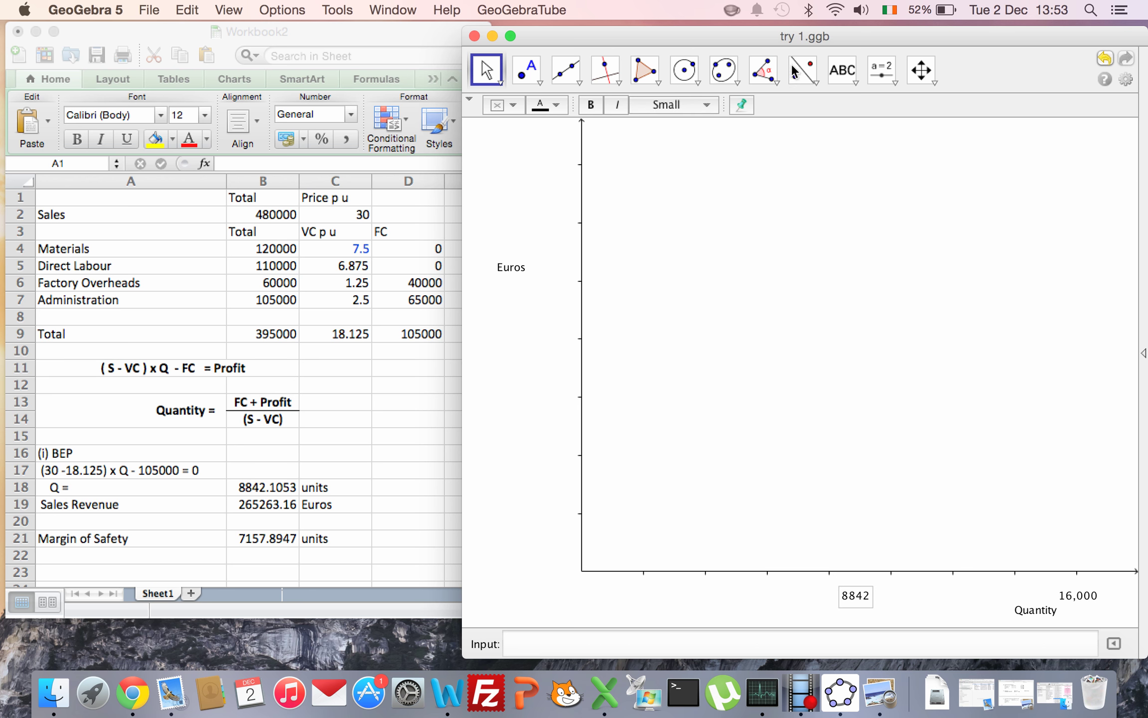
Add text labels 105000 and 265263 left of the Euros axis, with 265263 placed higher
click(839, 68)
click(841, 69)
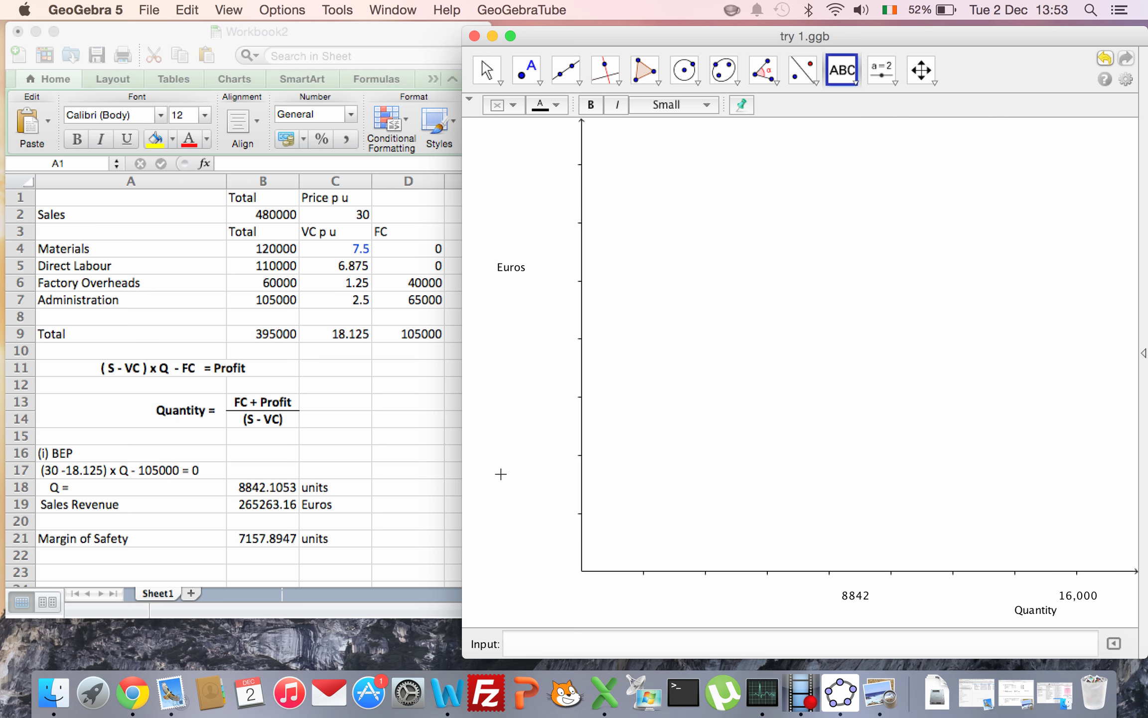
click(472, 504)
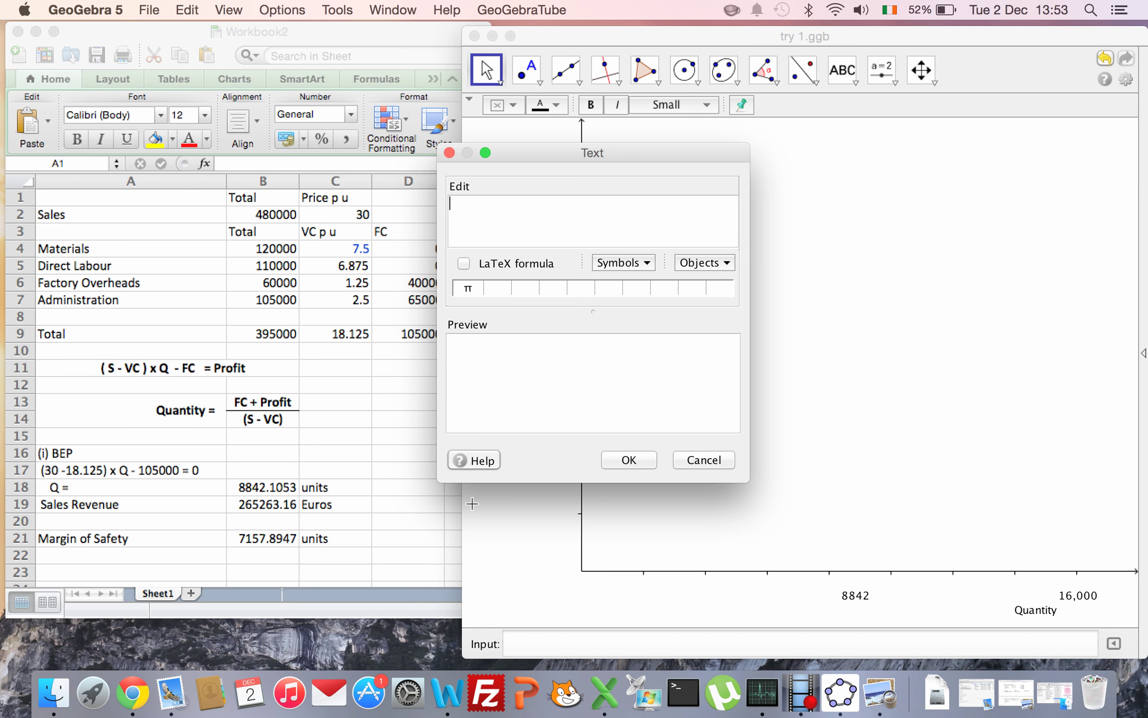
text(105000)
click(625, 461)
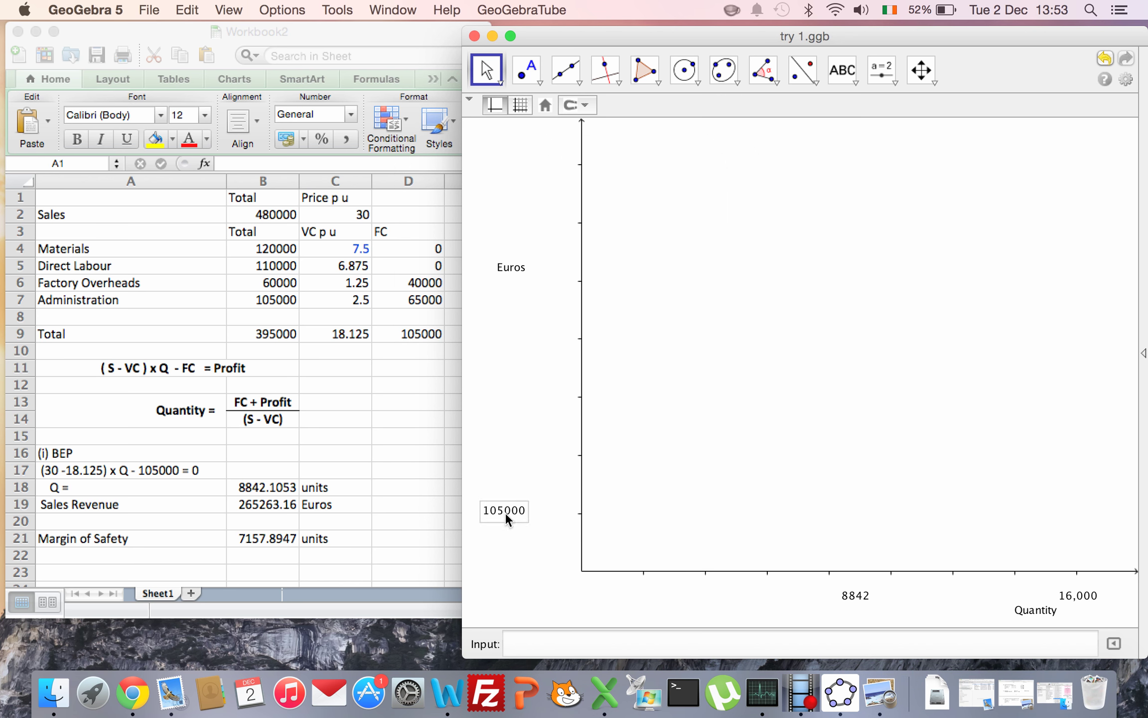
click(839, 71)
click(837, 71)
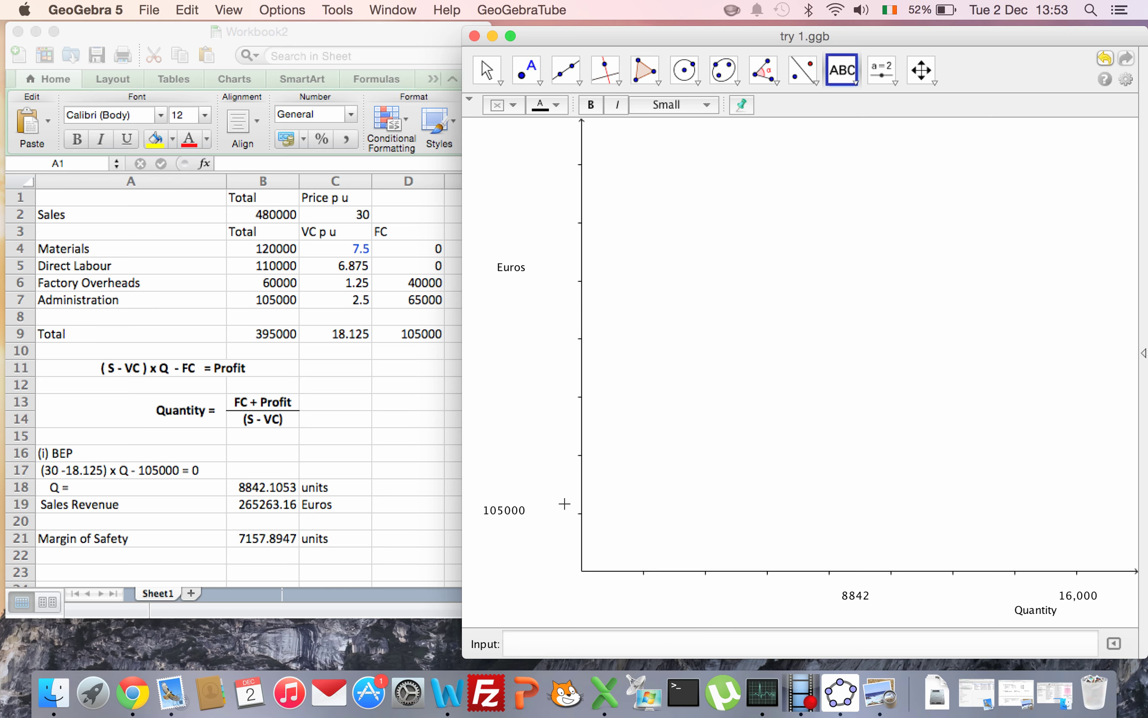
click(471, 416)
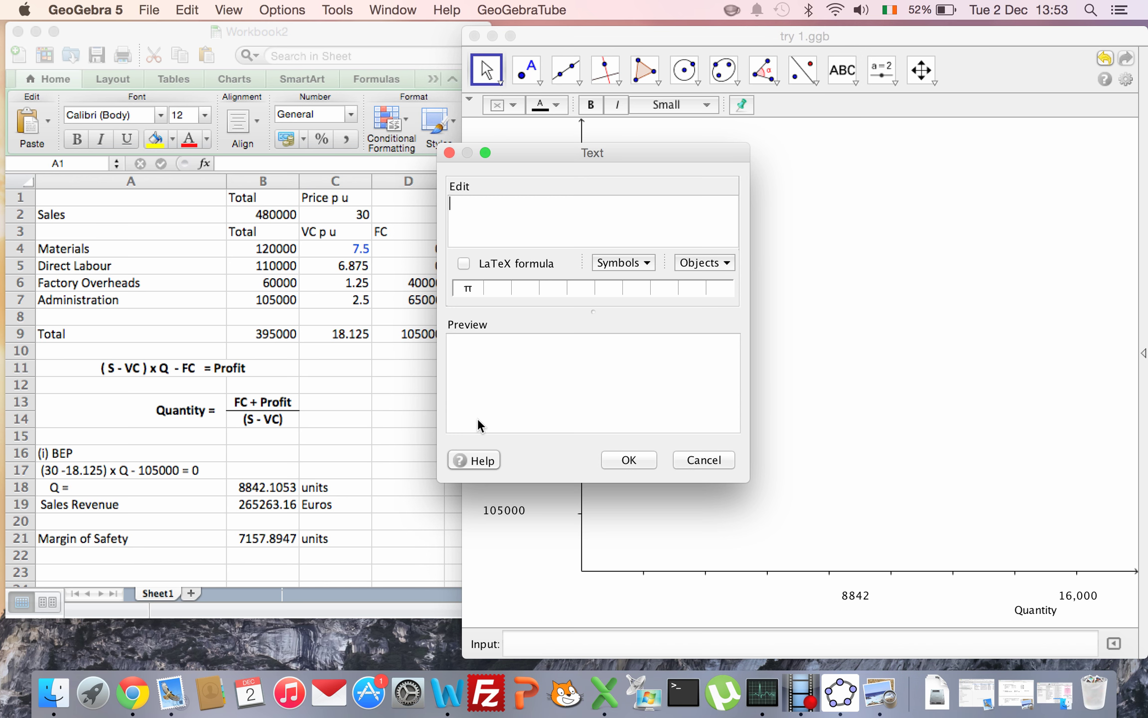
text(265263)
click(623, 454)
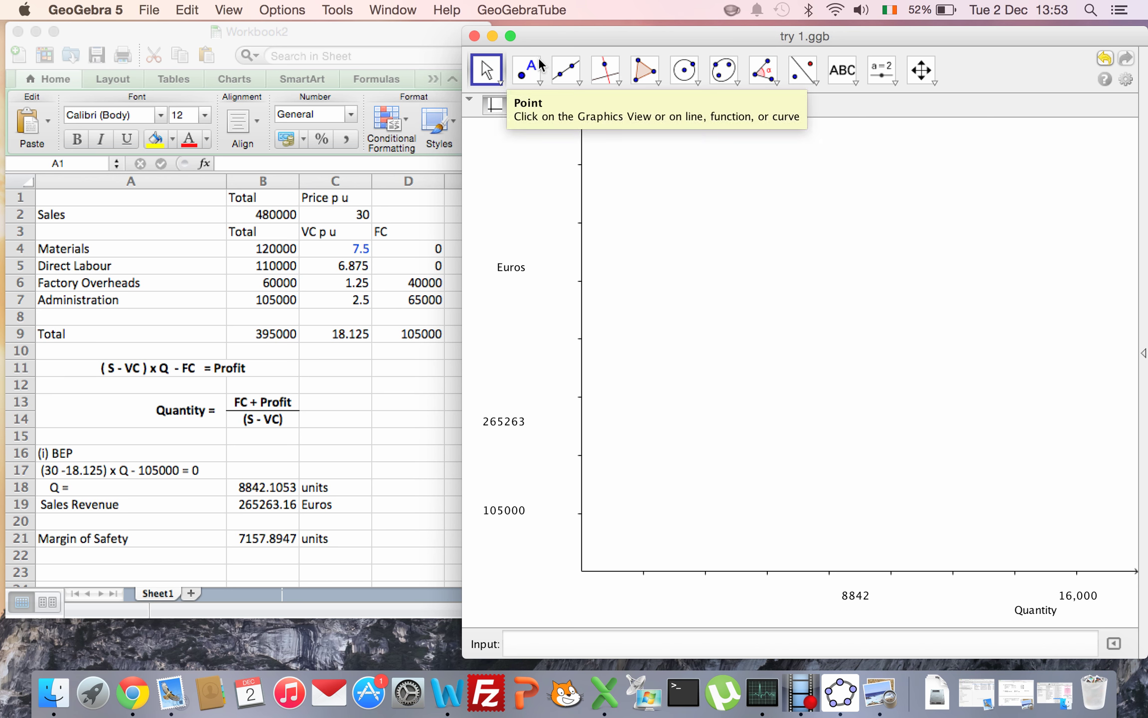
Draw vertical lines through 8842 and 16,000 and a horizontal line at the 265263 level
click(565, 74)
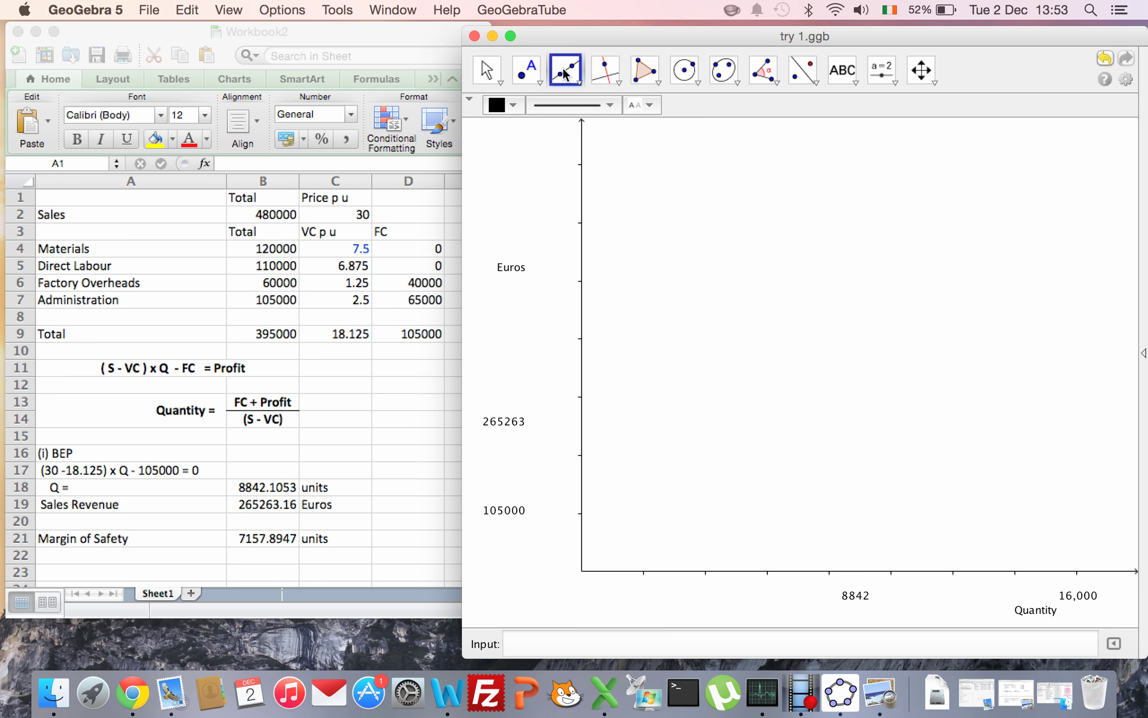
click(852, 571)
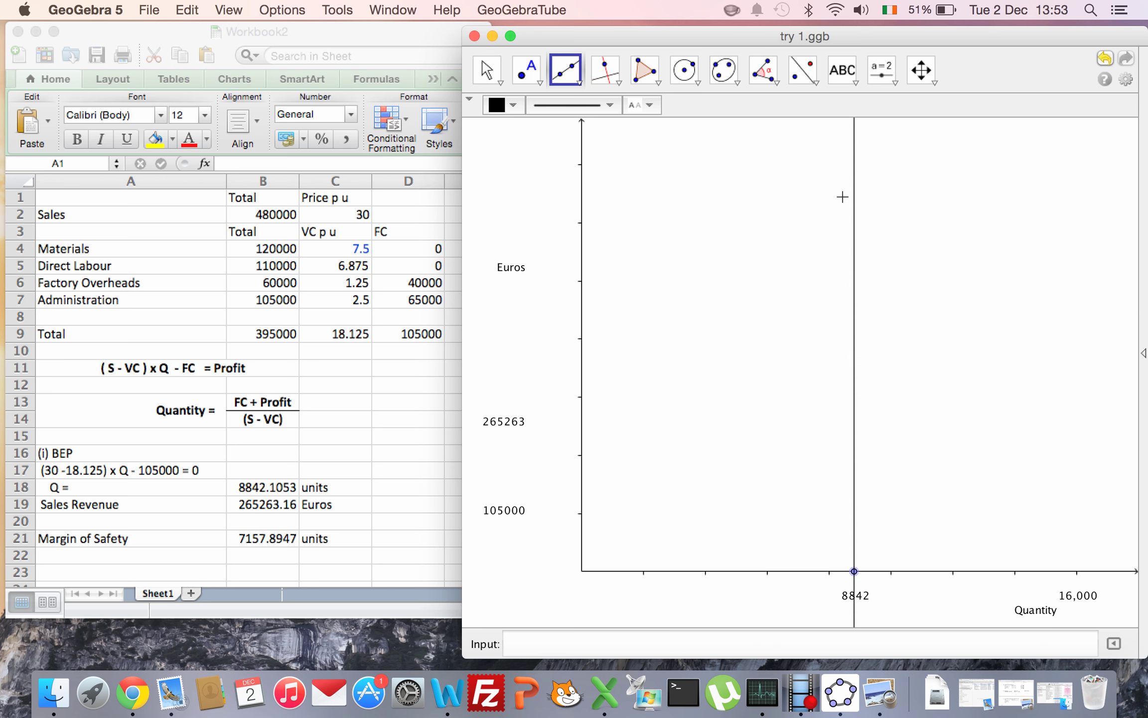
click(842, 194)
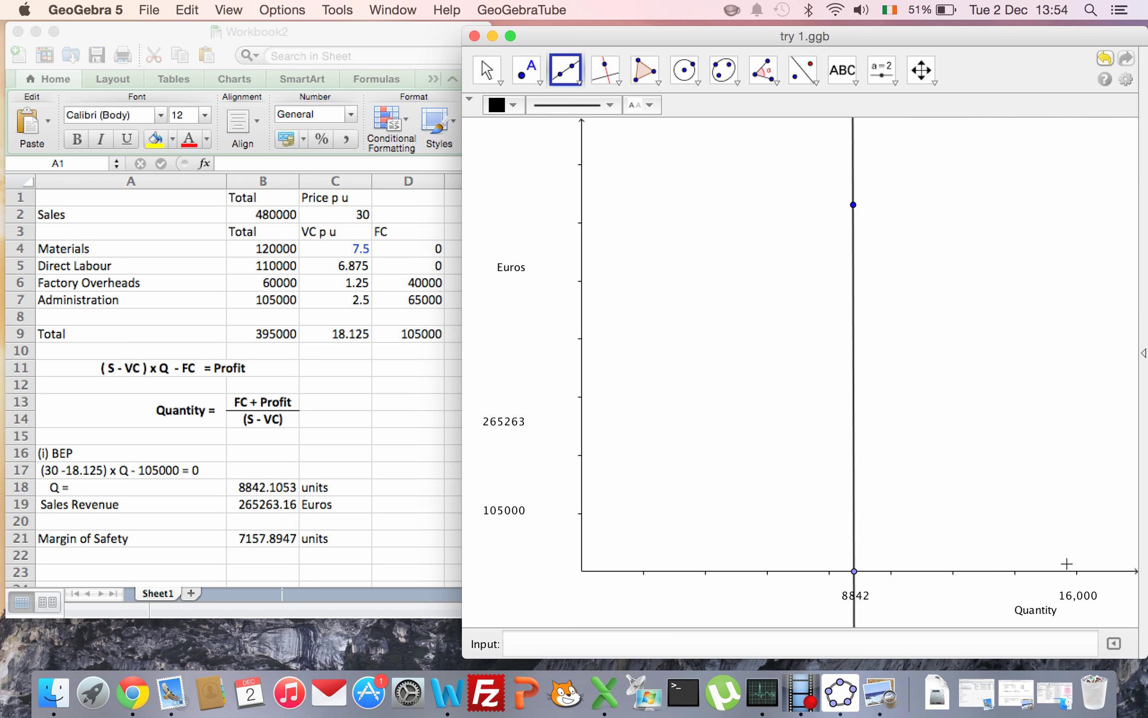
click(1076, 571)
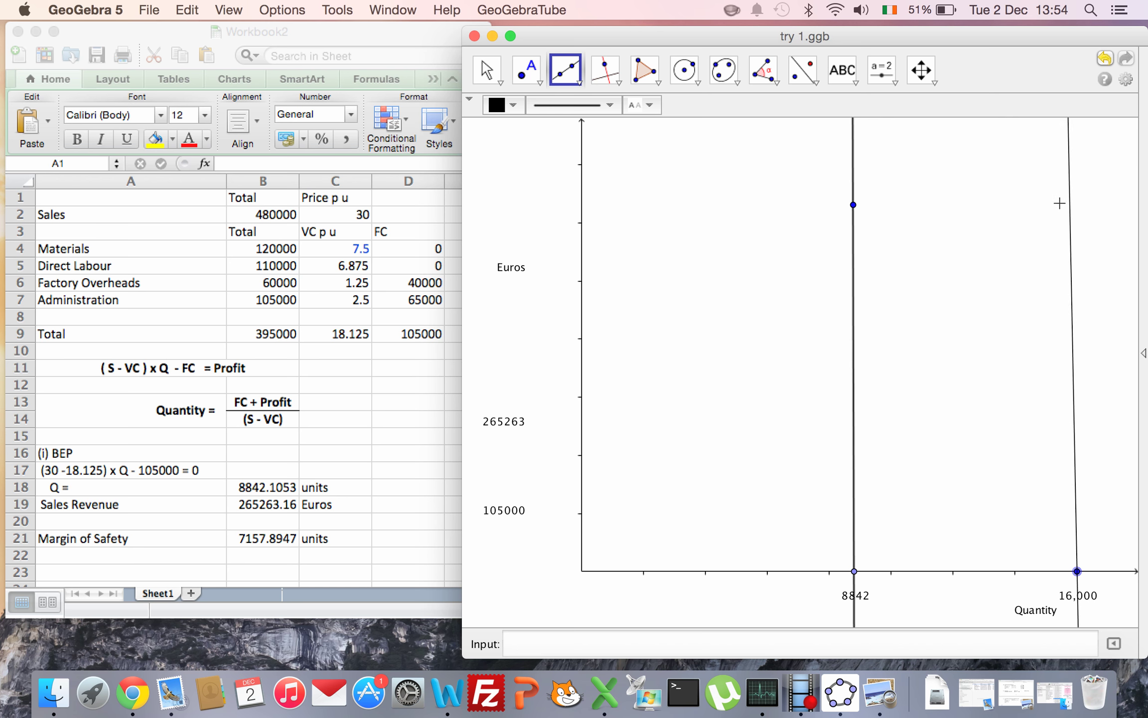
click(1065, 192)
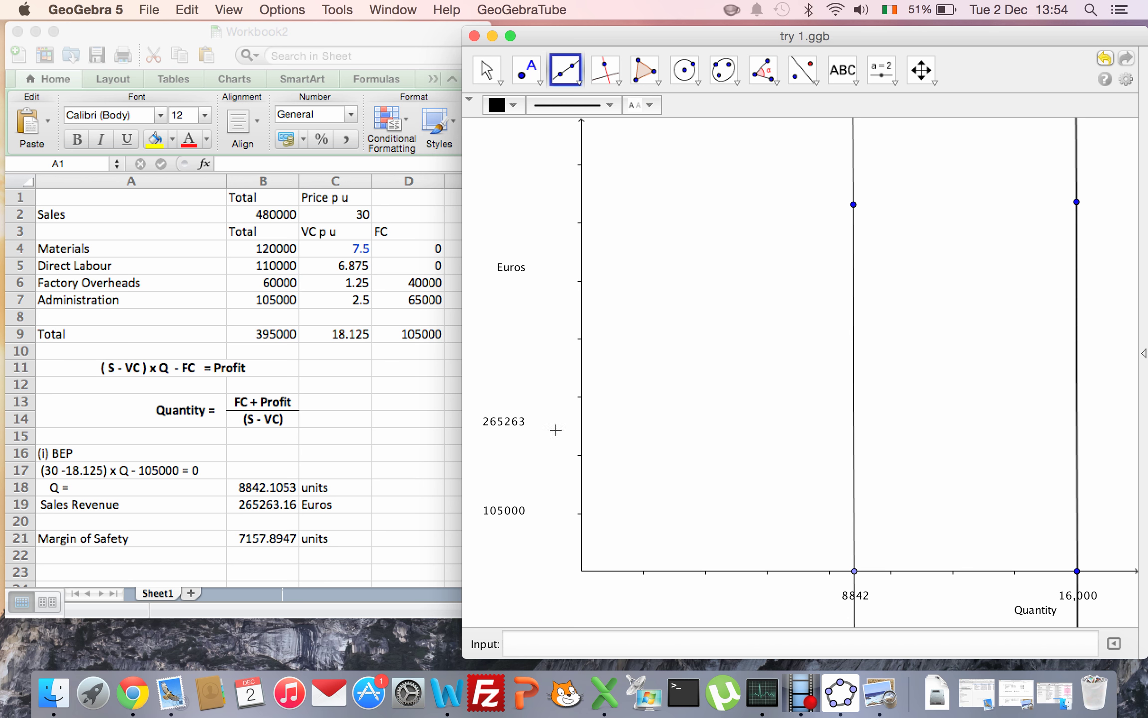
click(580, 425)
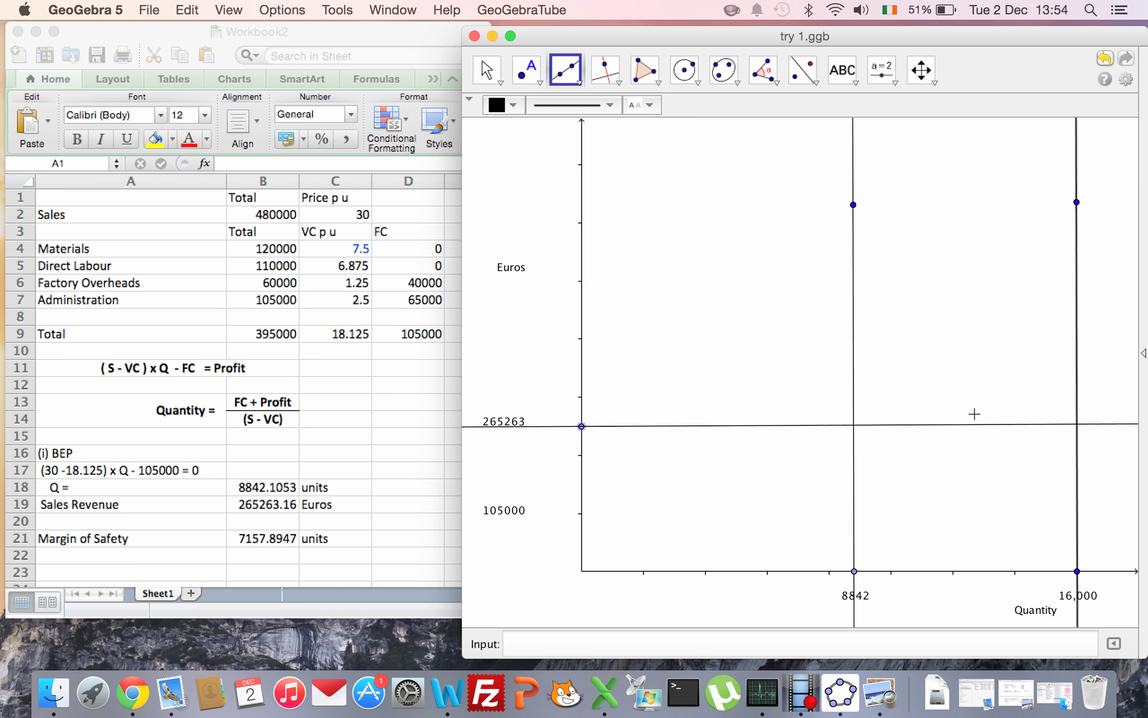
click(1077, 424)
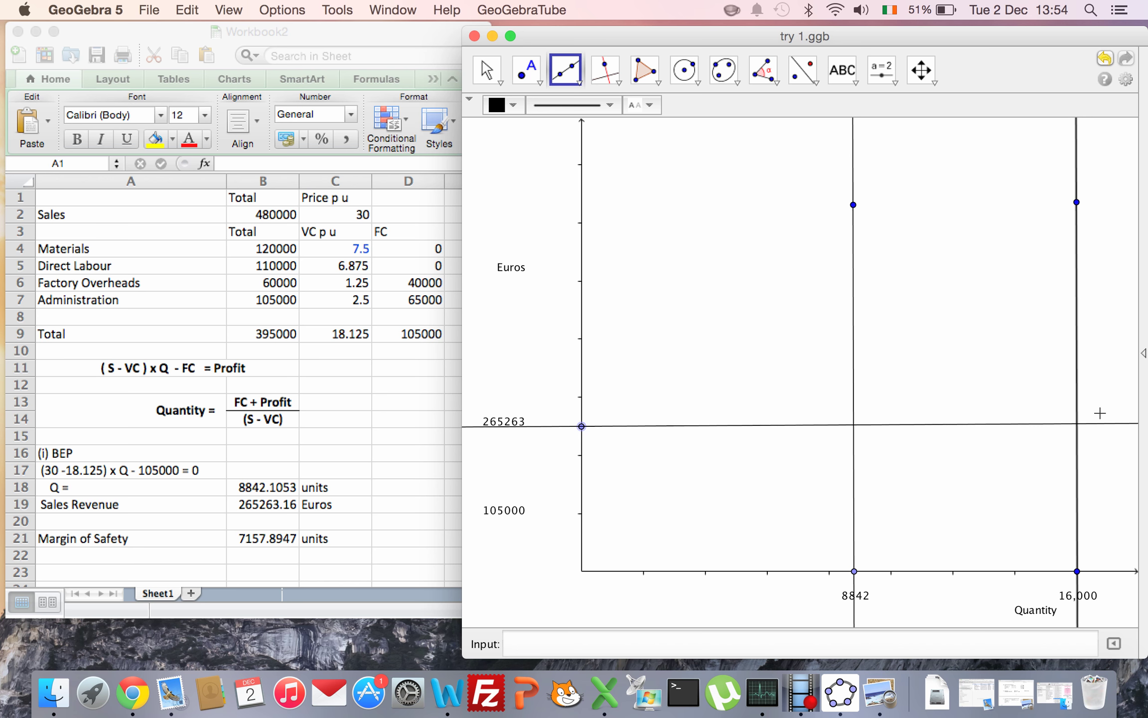
click(1110, 423)
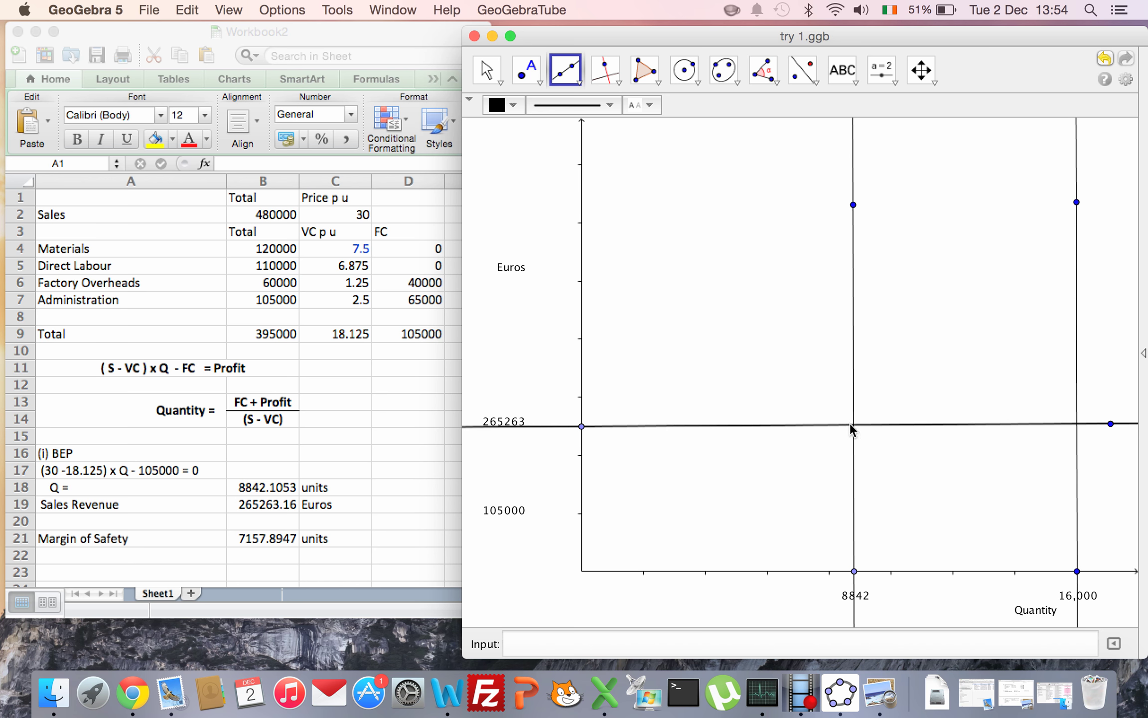
click(848, 77)
Add a BEP text label just under where the 8842 vertical meets the 265263 line
click(847, 109)
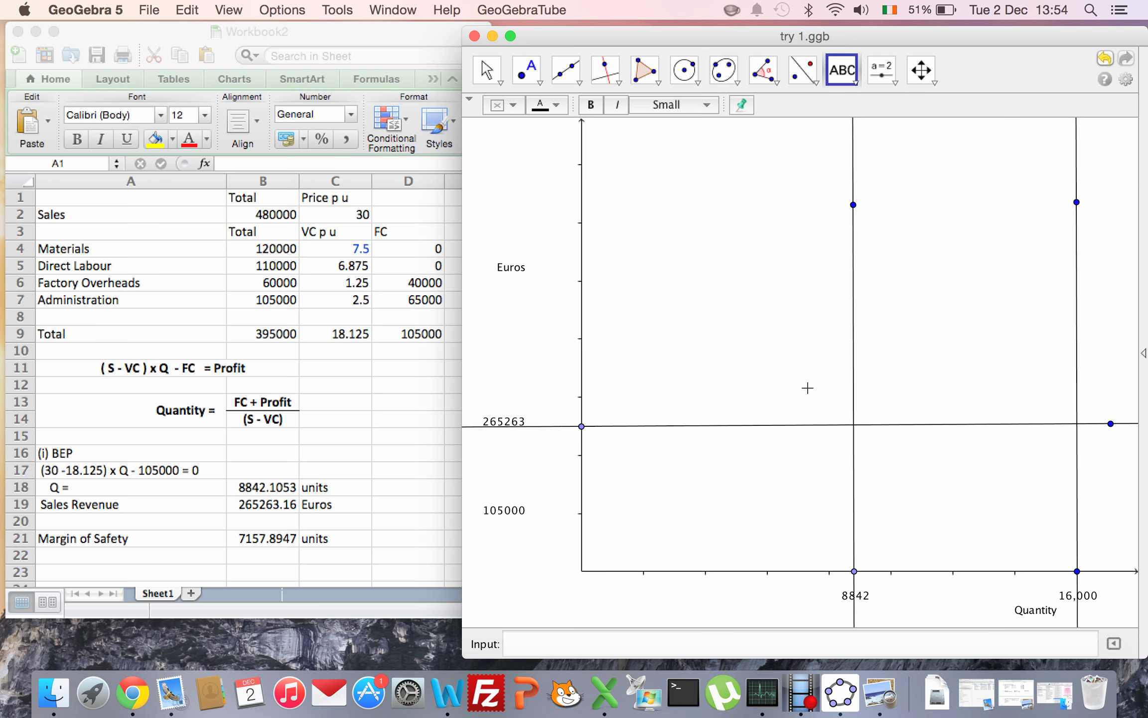
click(856, 438)
key(Return)
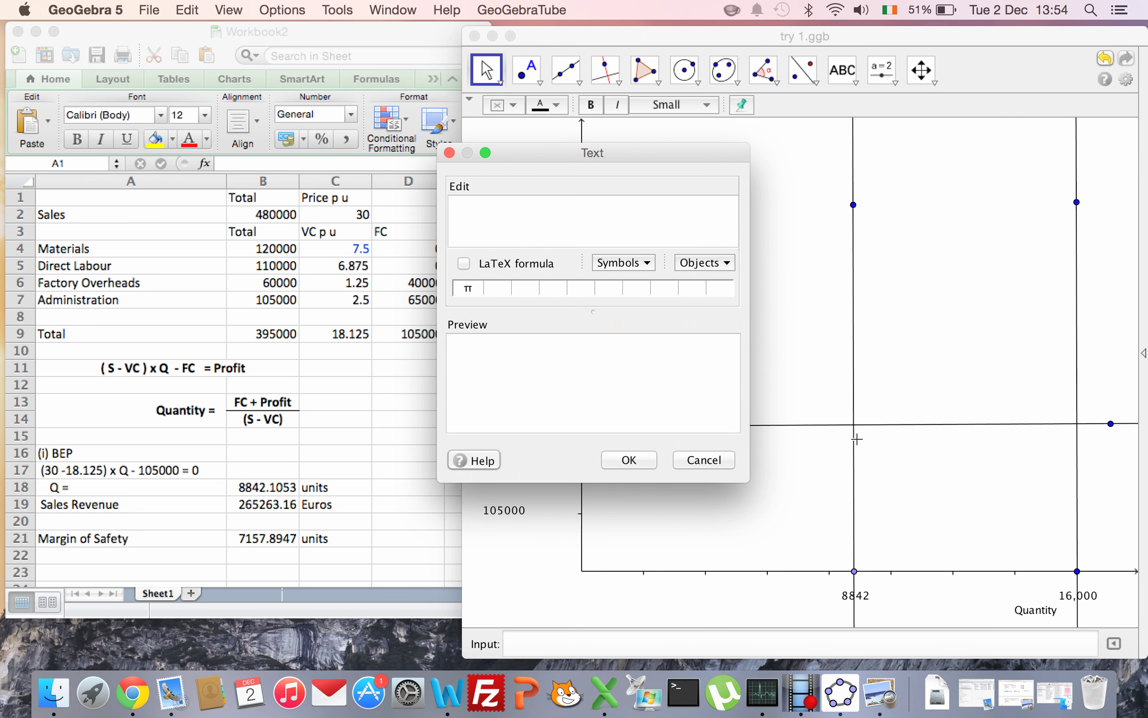
text(BEP)
click(629, 459)
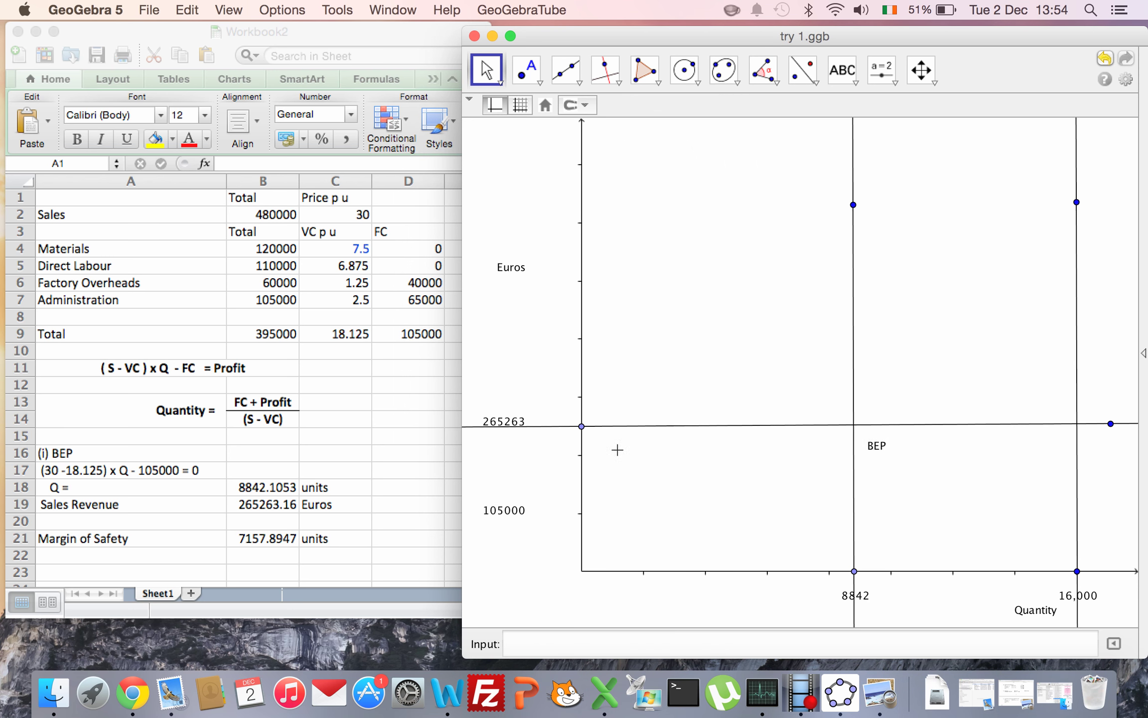
drag(871, 448, 863, 443)
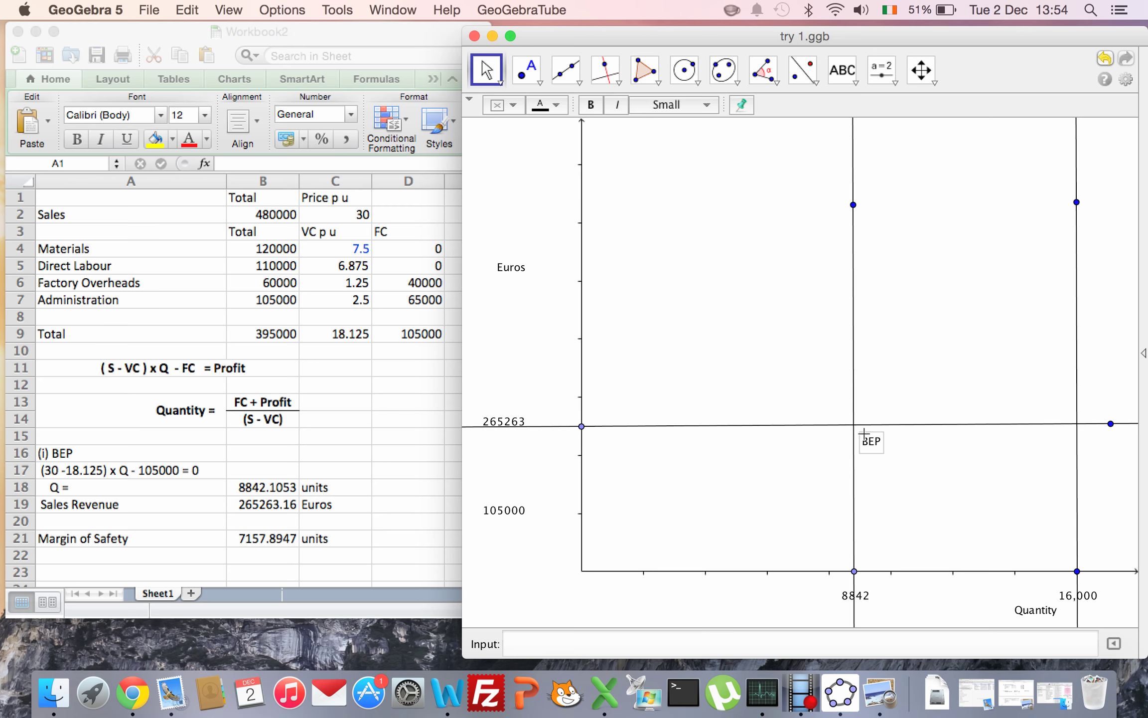
Draw lines from the origin and from 105000 on the Euros axis, both through the break-even point
click(566, 70)
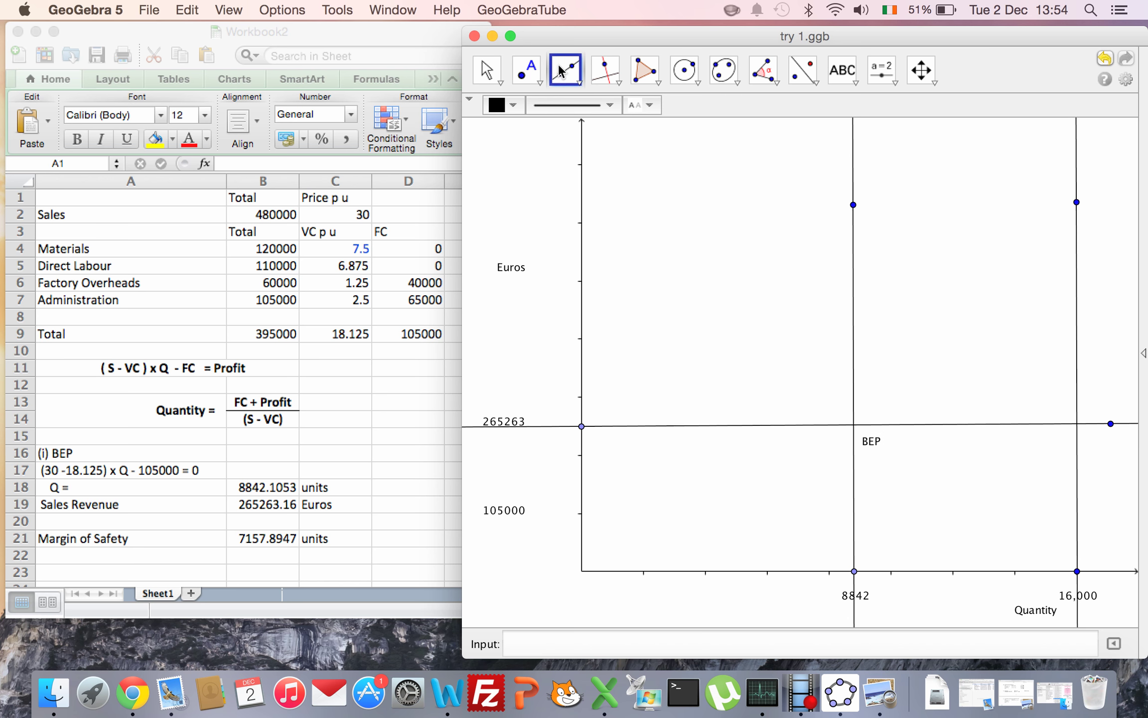
click(582, 571)
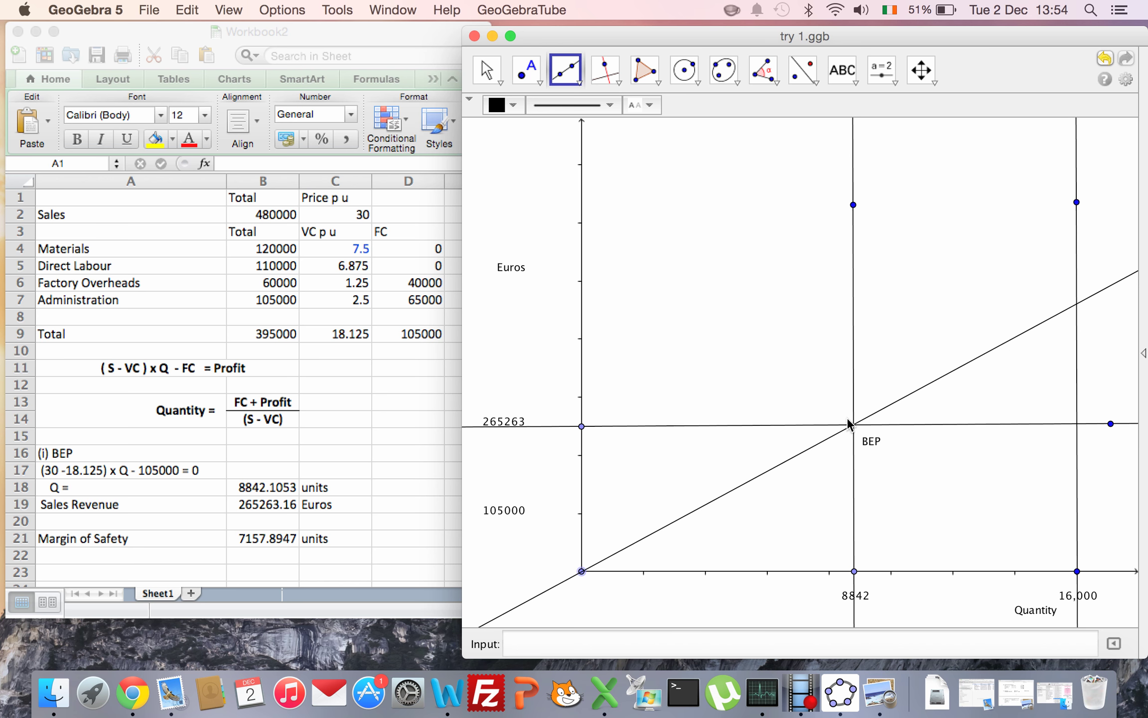
click(847, 418)
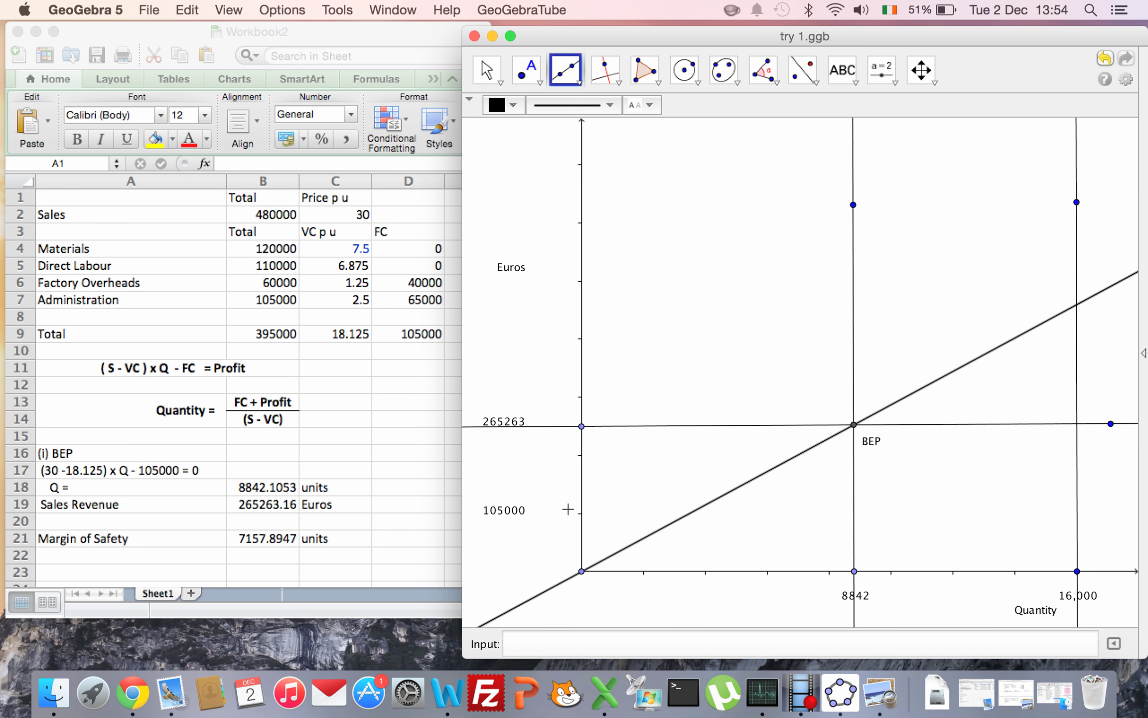
click(581, 513)
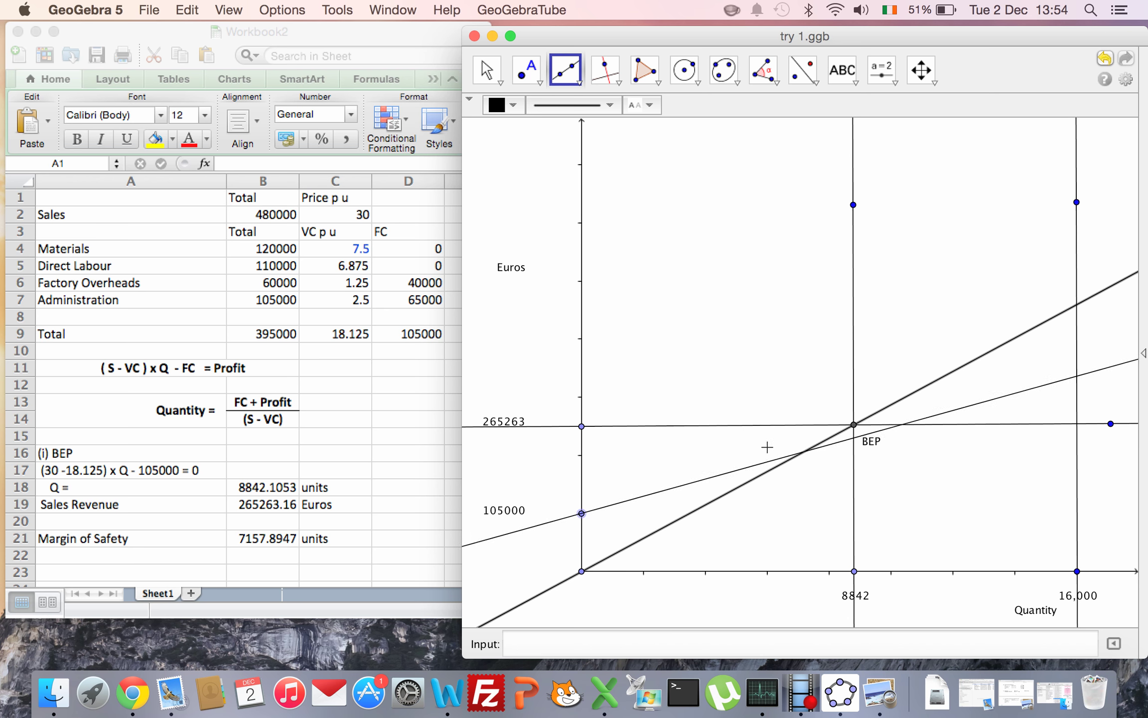
click(853, 424)
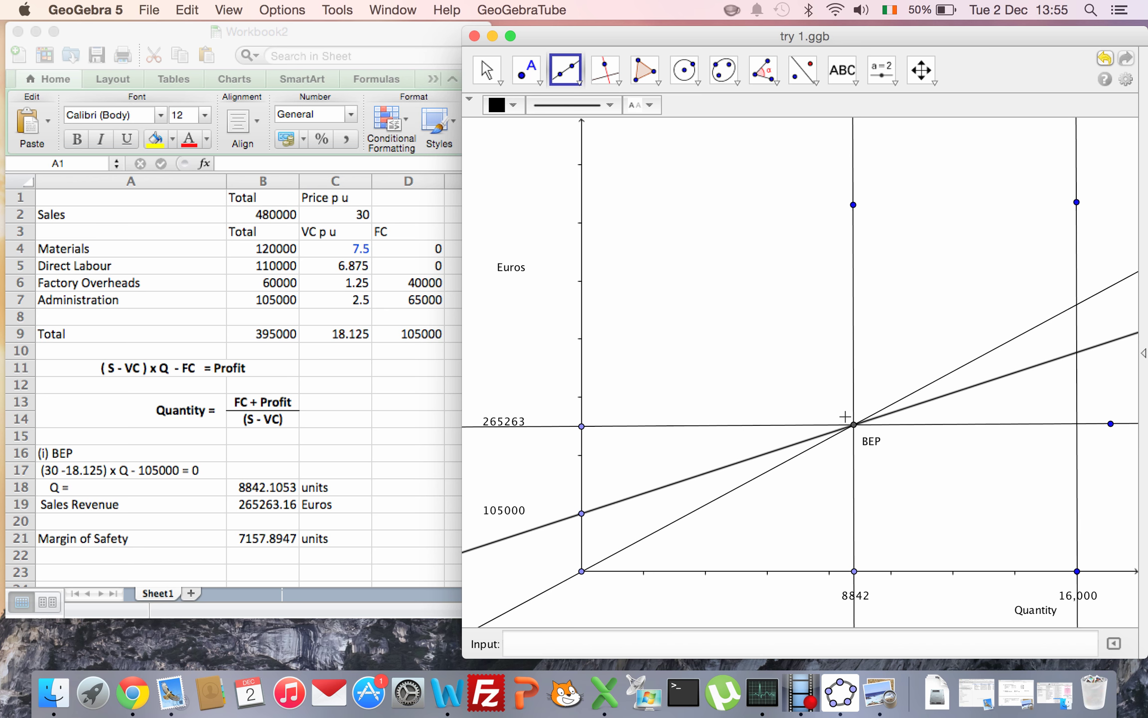
click(840, 70)
Add a 'Total Cost' text label beside the upper sloping line on the right
click(841, 70)
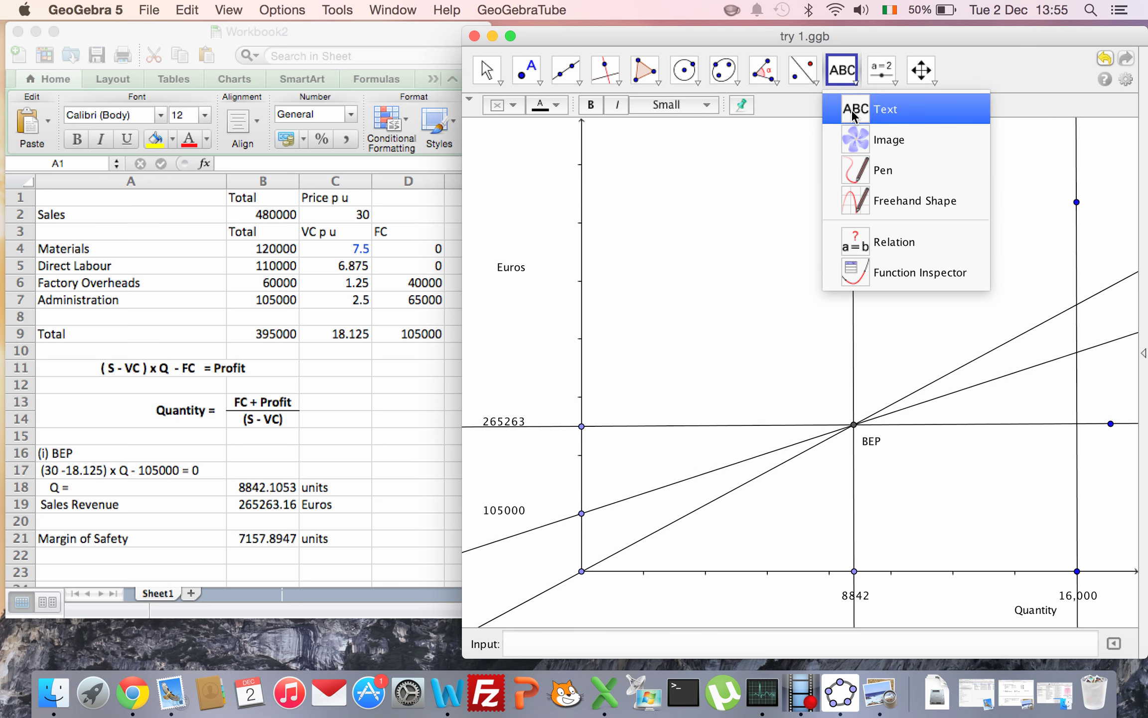
click(877, 107)
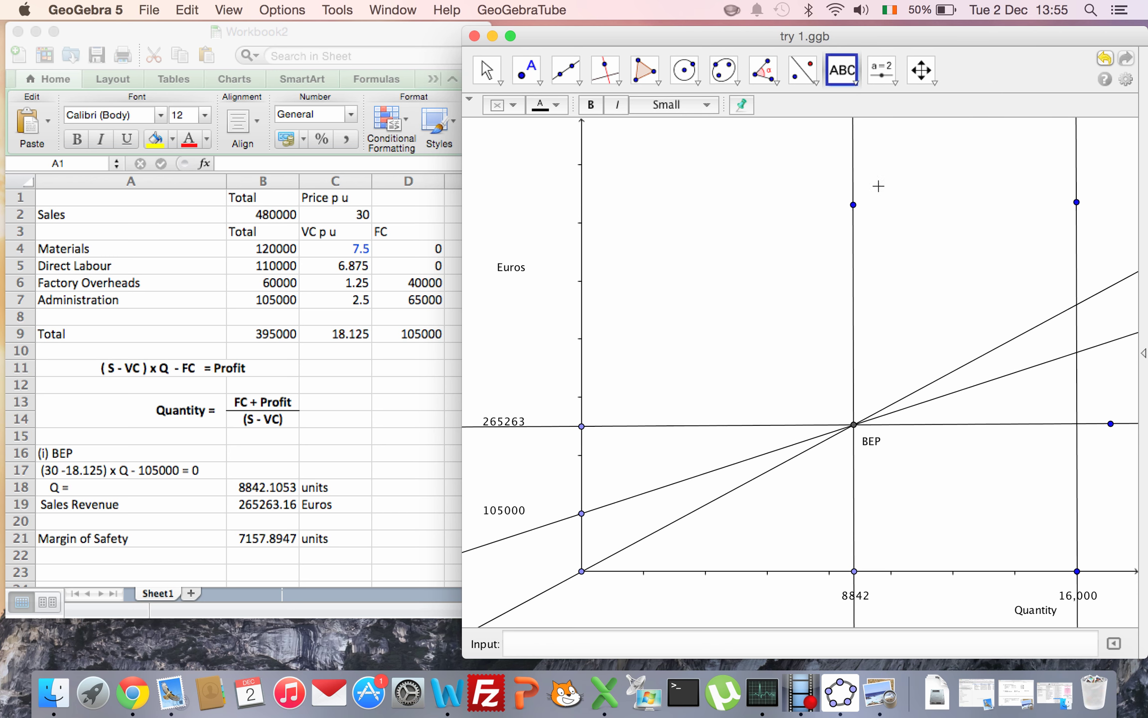
click(958, 324)
text(Total Cost)
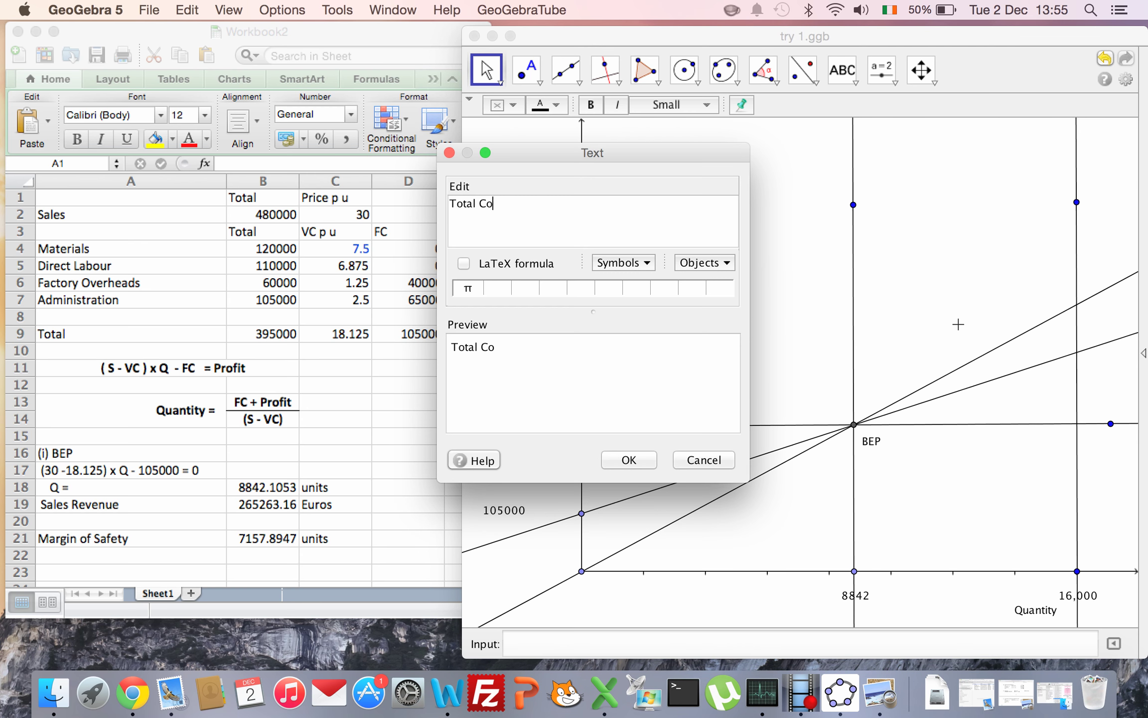
click(616, 455)
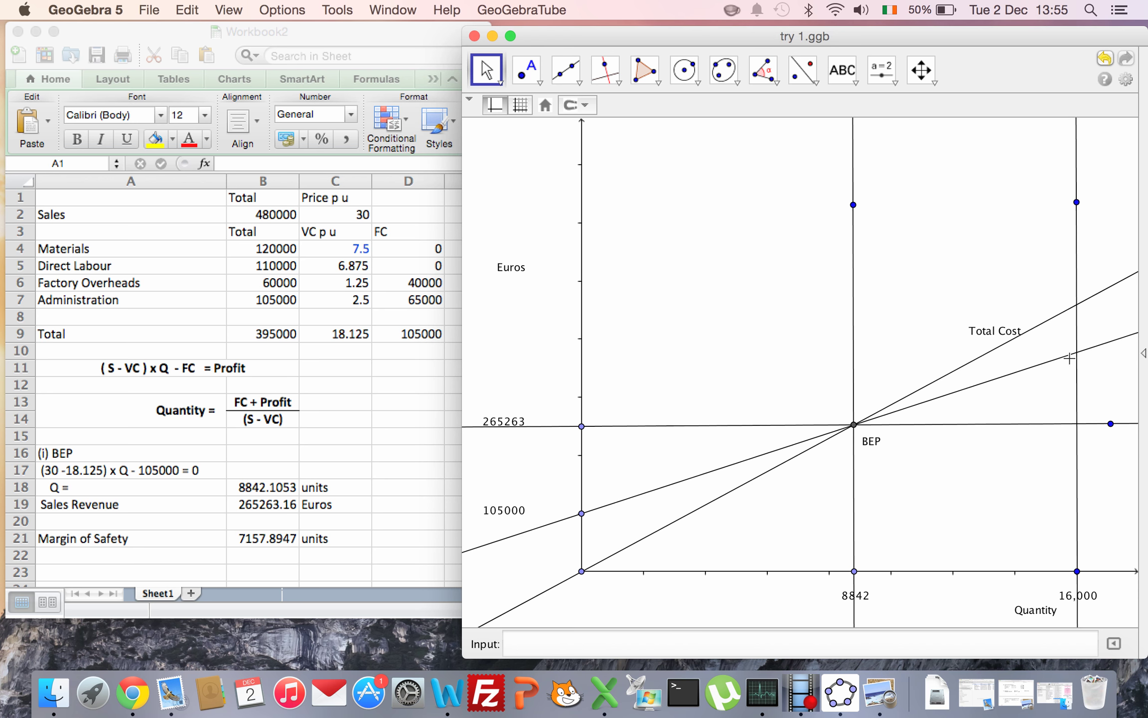
Add a 'Sales Revenue' text label beside the lower sloping line on the right
click(841, 69)
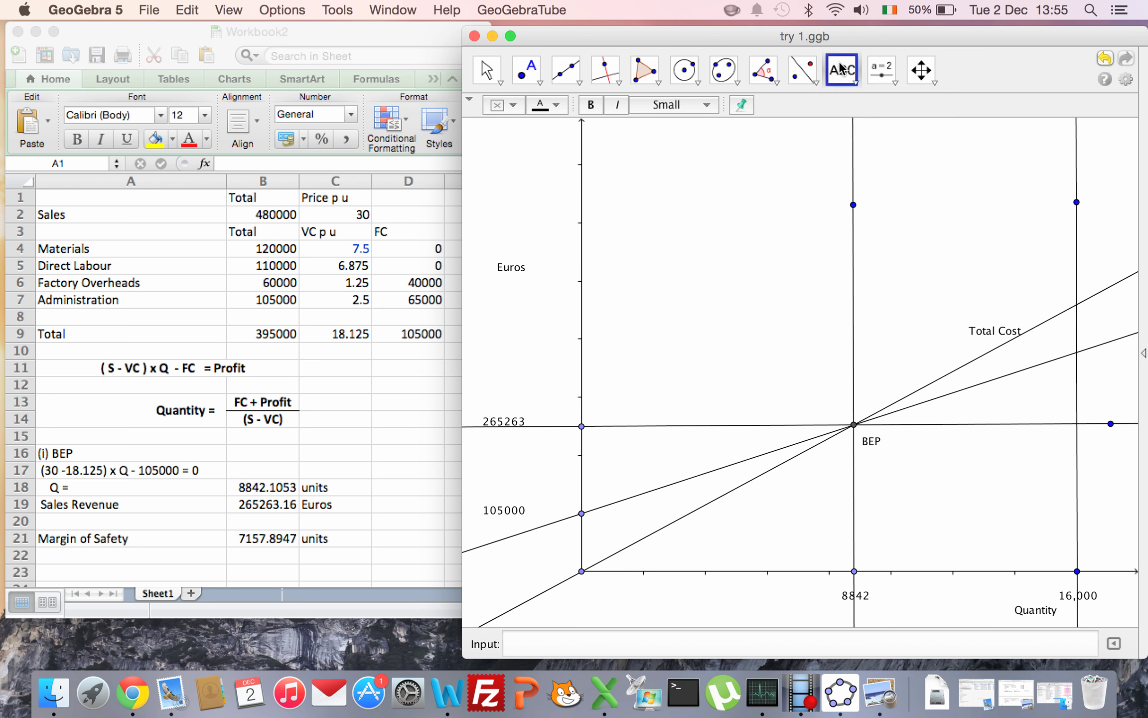
click(841, 69)
click(859, 105)
click(1024, 366)
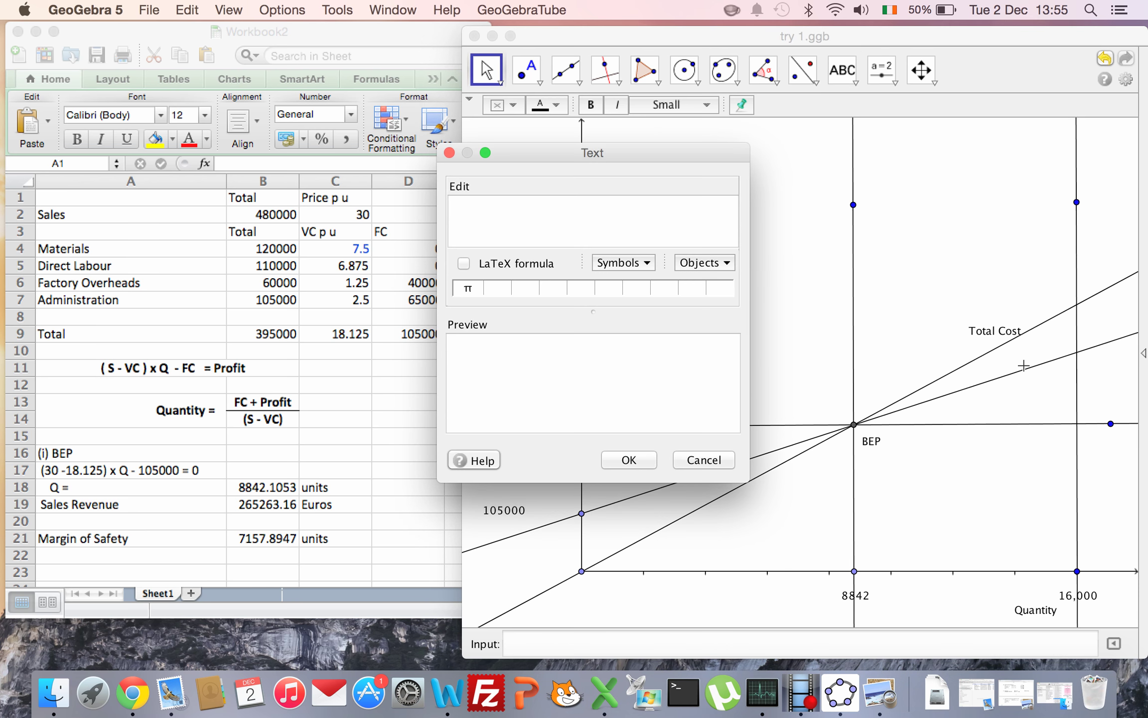
text(Sales Revenu)
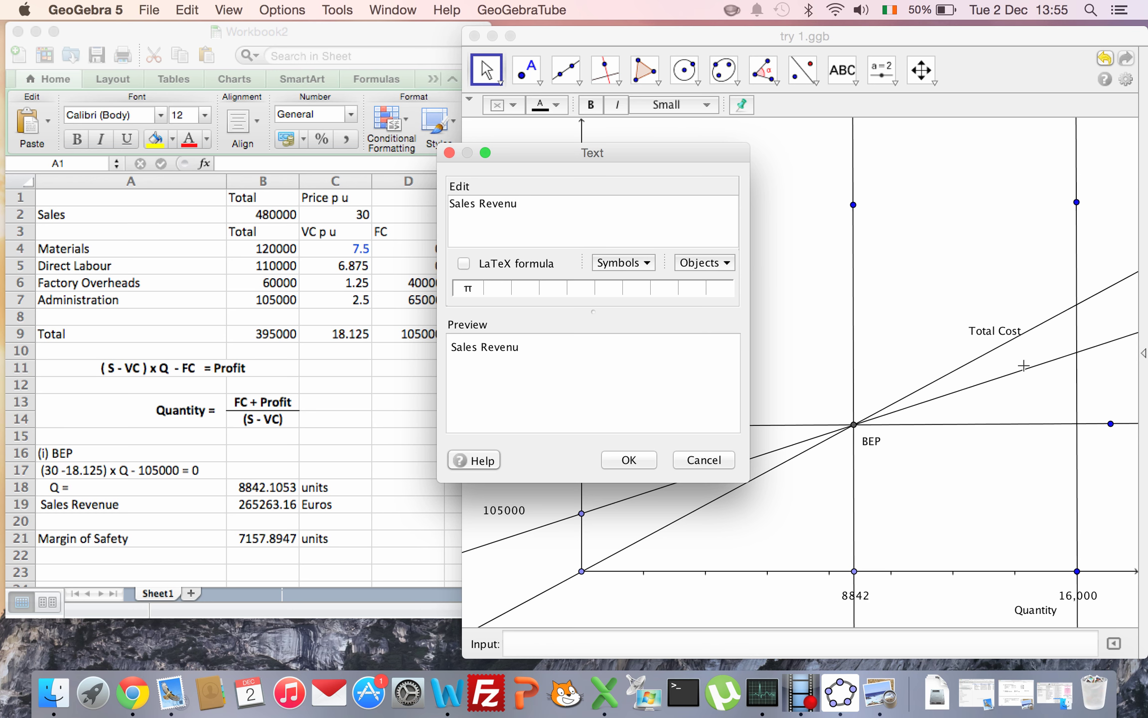
text(e)
click(628, 459)
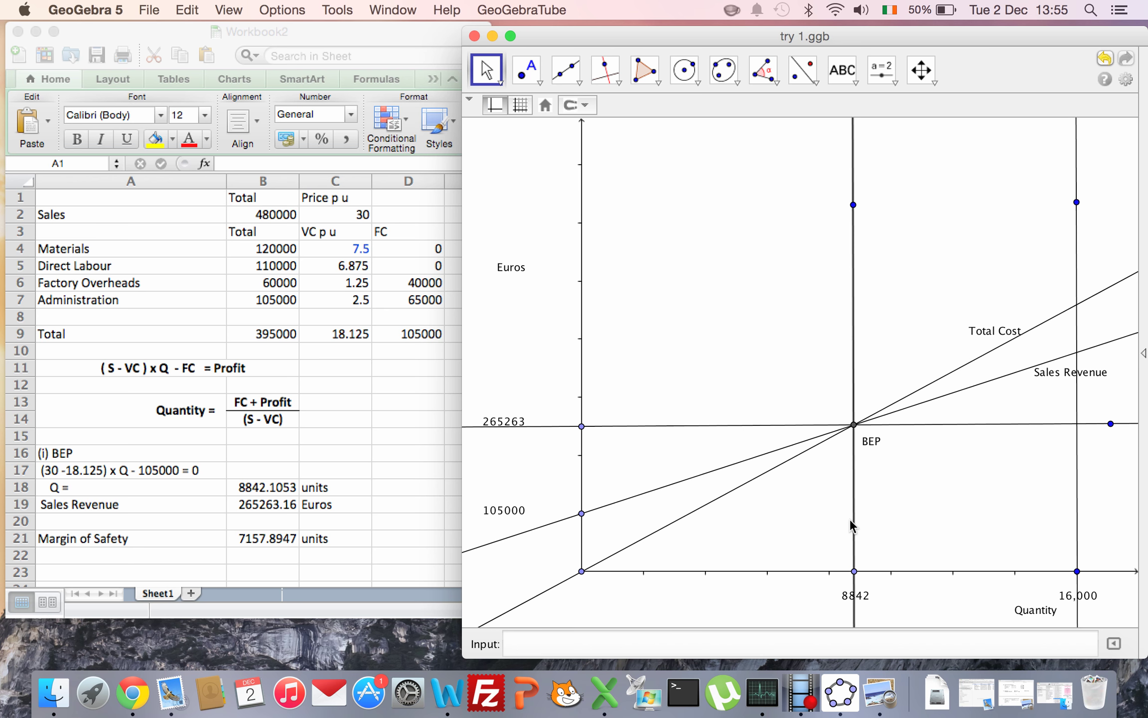
click(840, 71)
Place a 'Margin of Safety' text label low between the 8842 and 16,000 verticals and nudge it into position
click(840, 71)
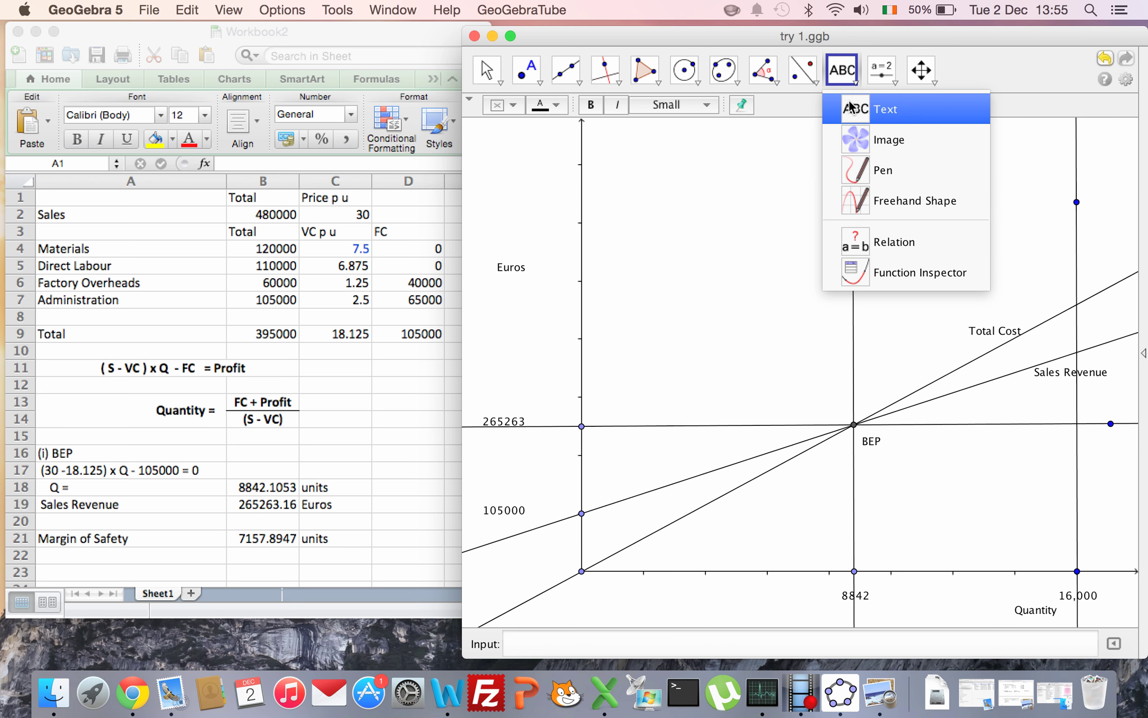
click(867, 107)
click(923, 522)
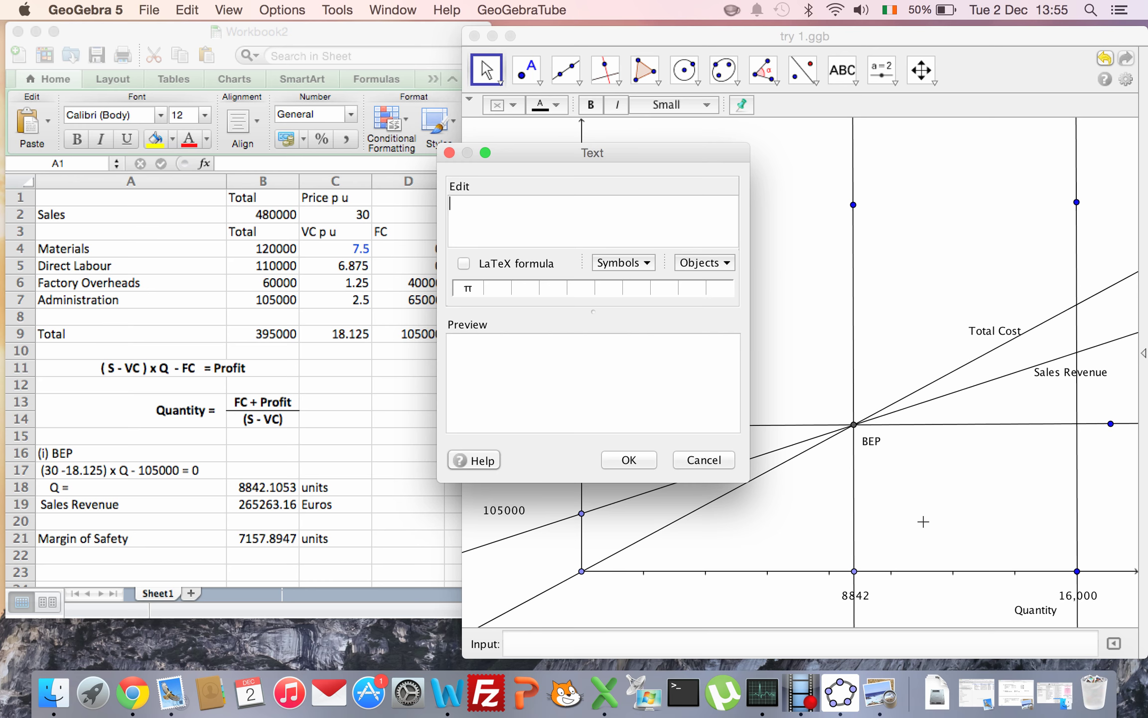
text(Margin of Safet)
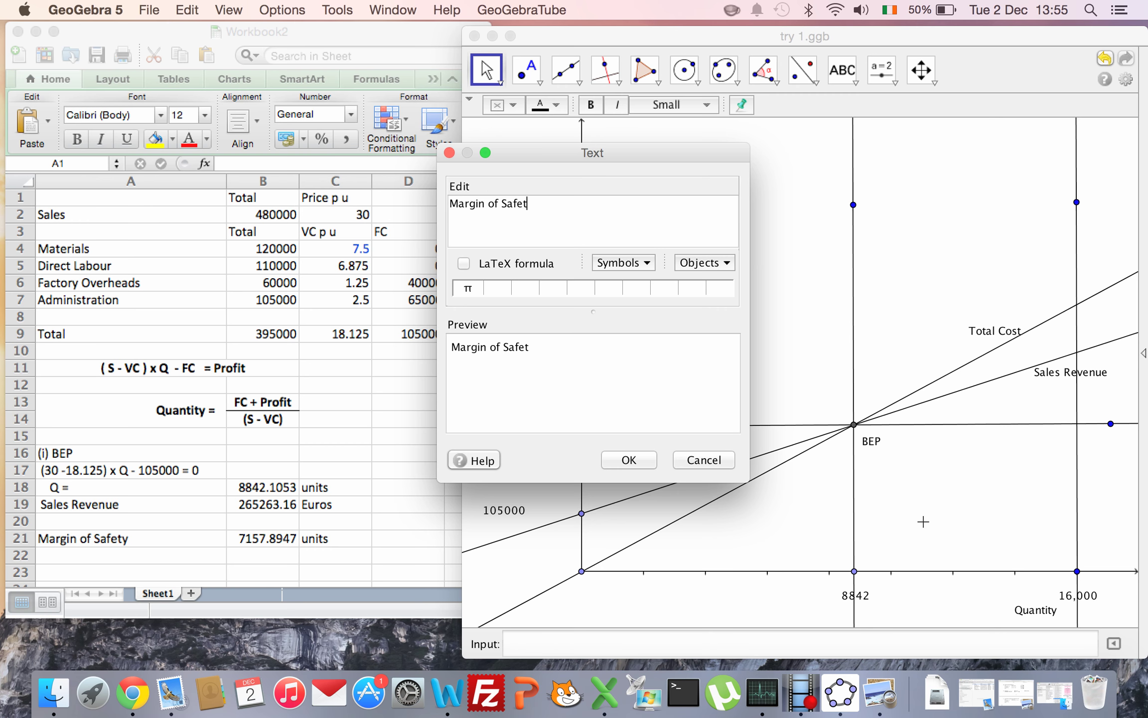
text(y)
click(628, 460)
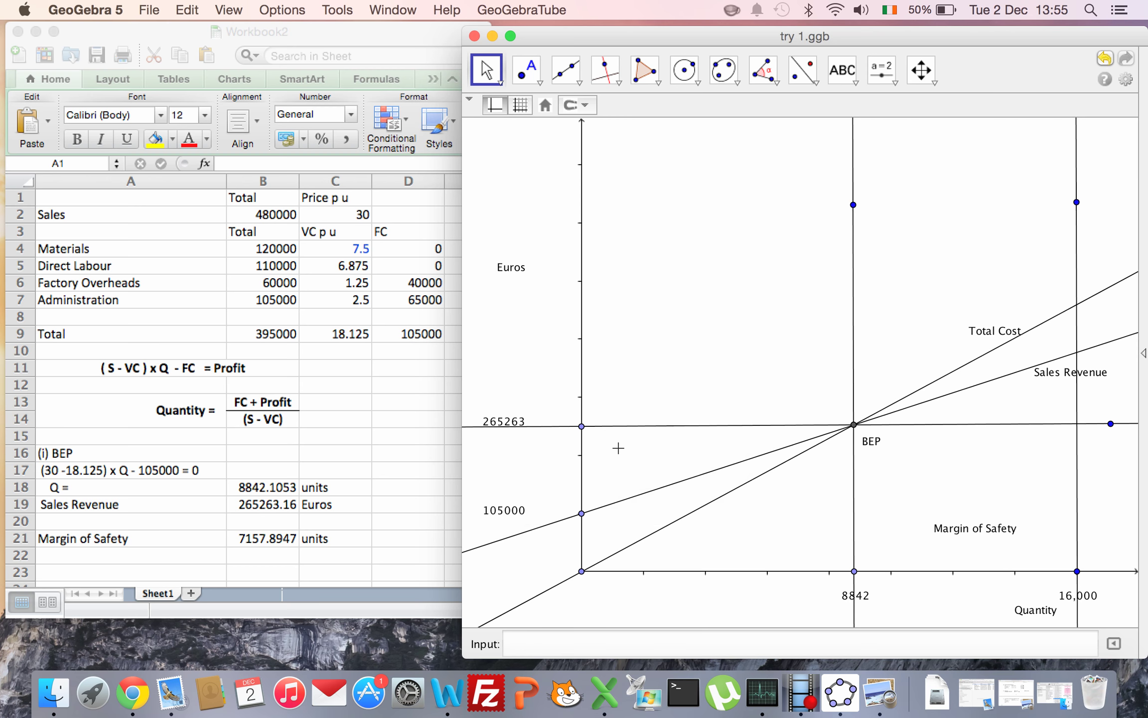
drag(956, 528, 953, 532)
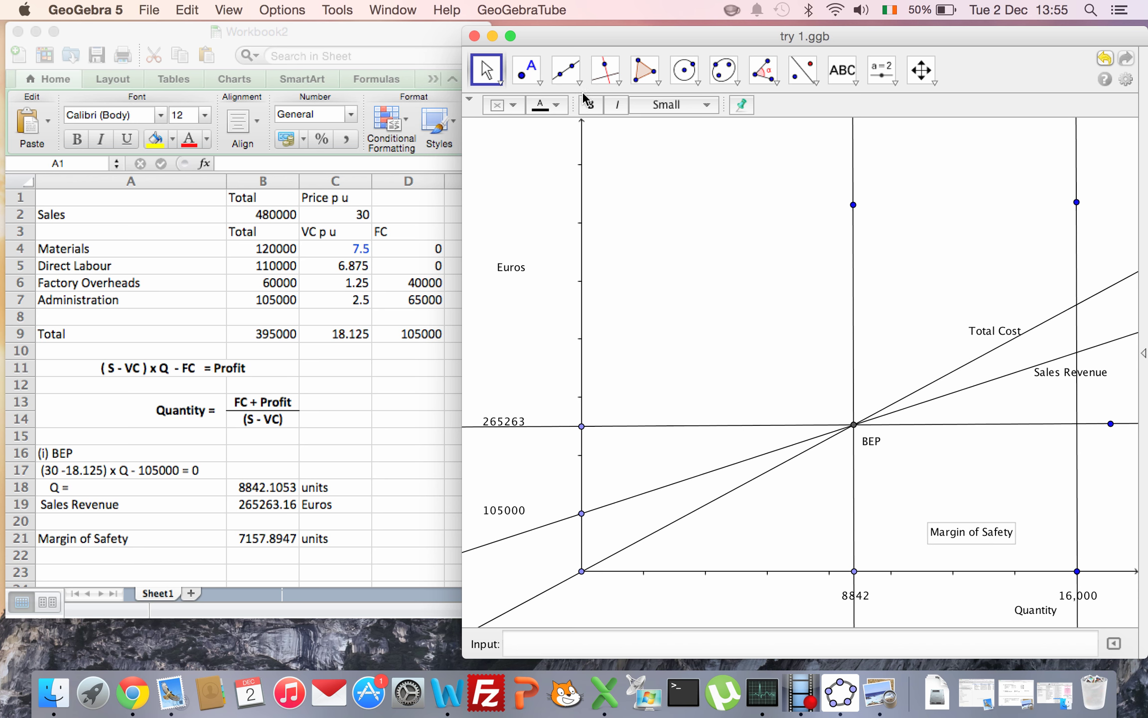
Draw a horizontal line joining the 8842 and 16,000 verticals, then run Excel's spelling check with F7
click(566, 69)
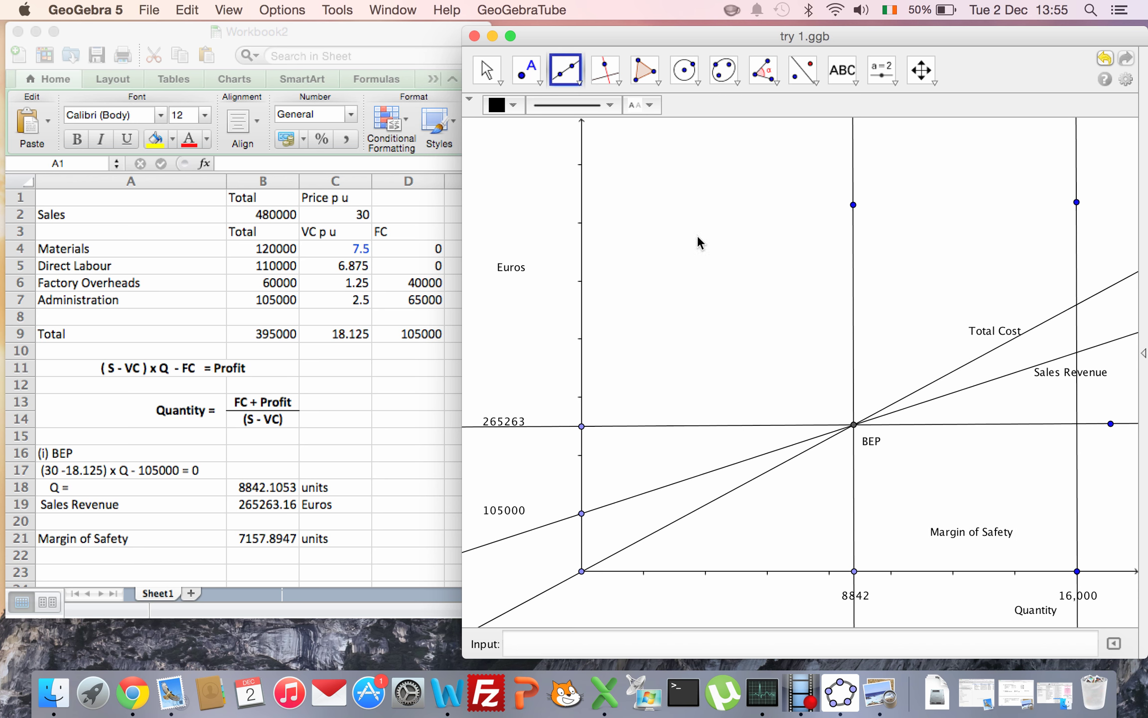
click(853, 541)
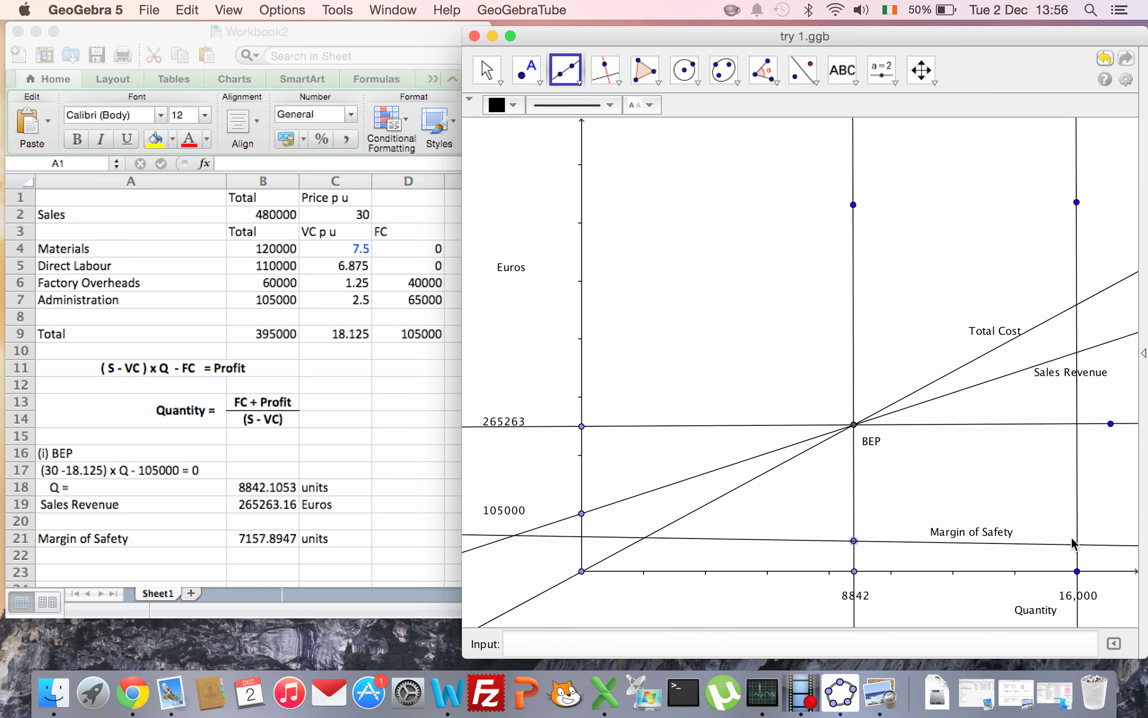
click(1076, 541)
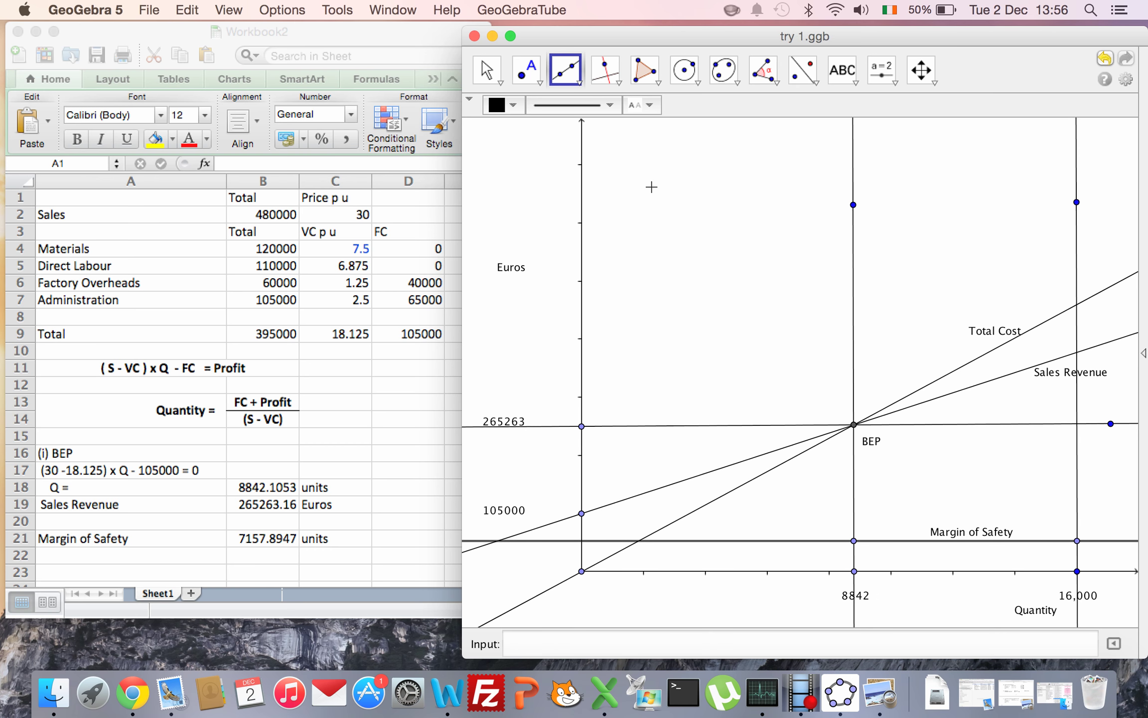
click(302, 290)
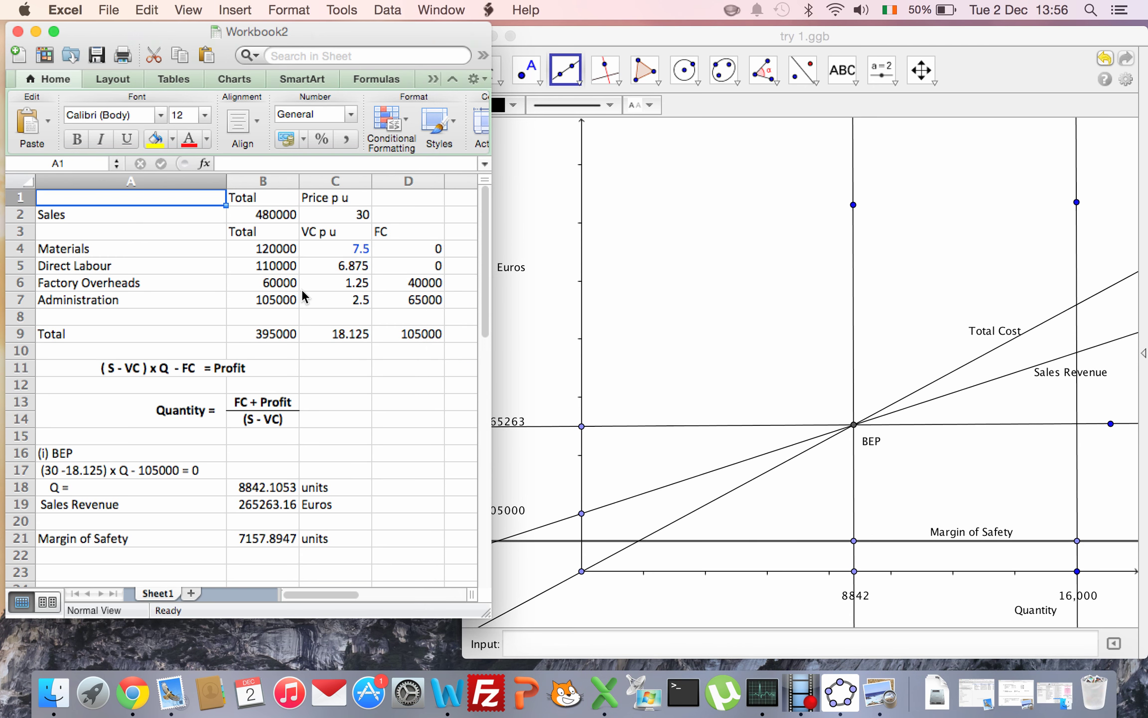
key(F7)
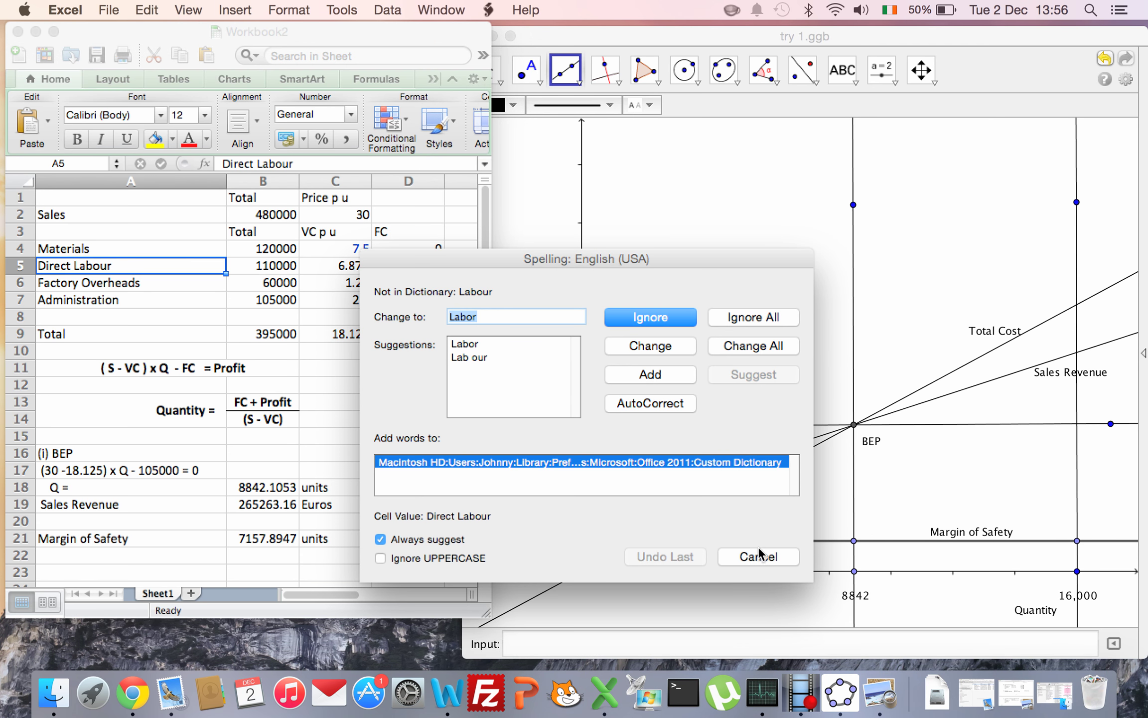